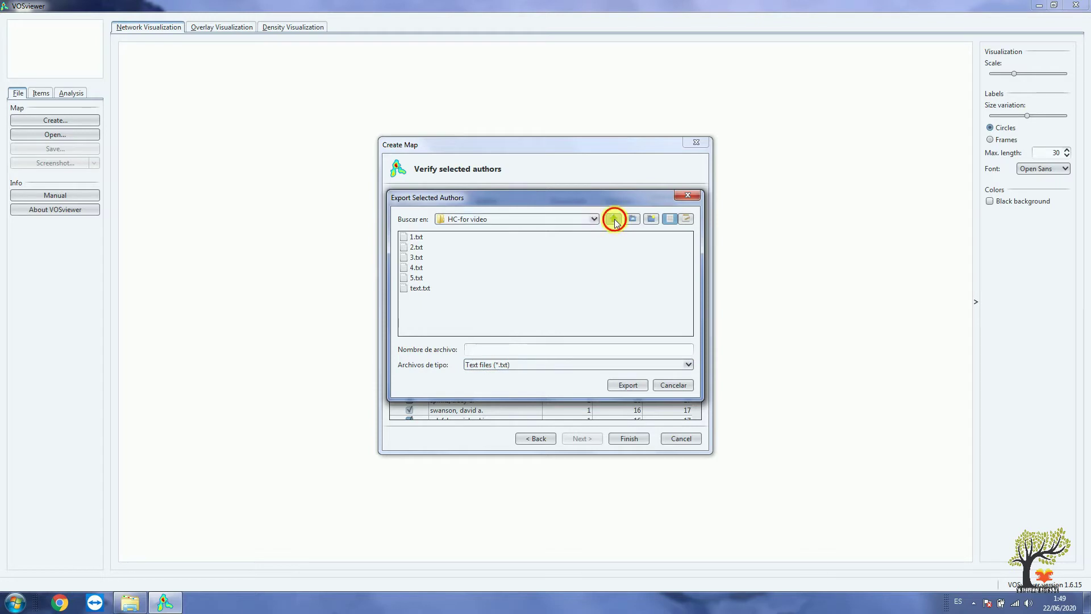
Export the selected authors to the Desktop as a text file named Authors-22-6-2020 and cancel the map creation.
left_click(613, 219)
left_click(614, 220)
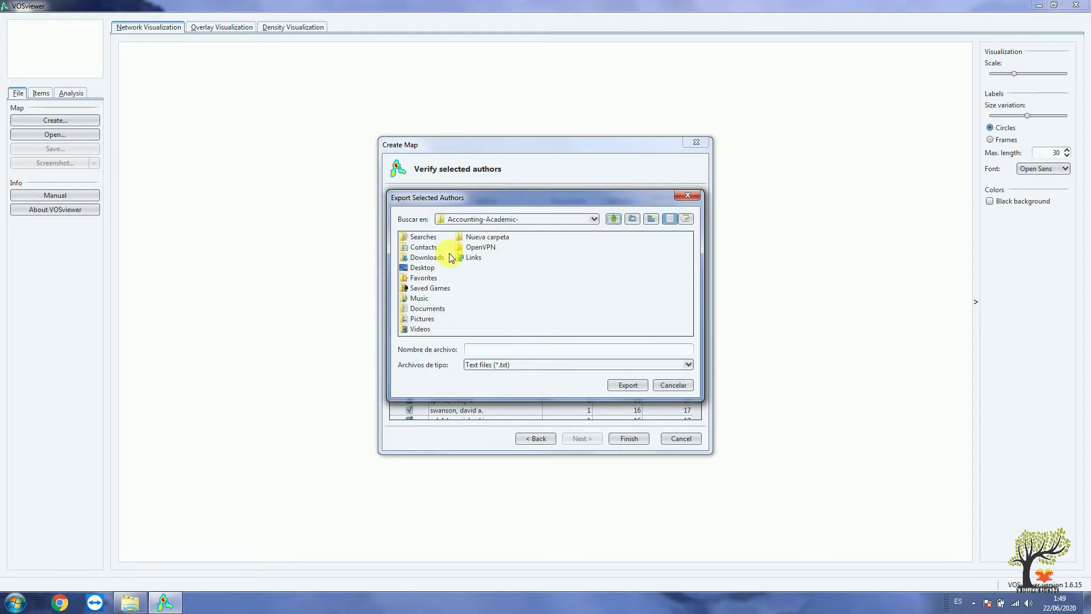
double_click(421, 268)
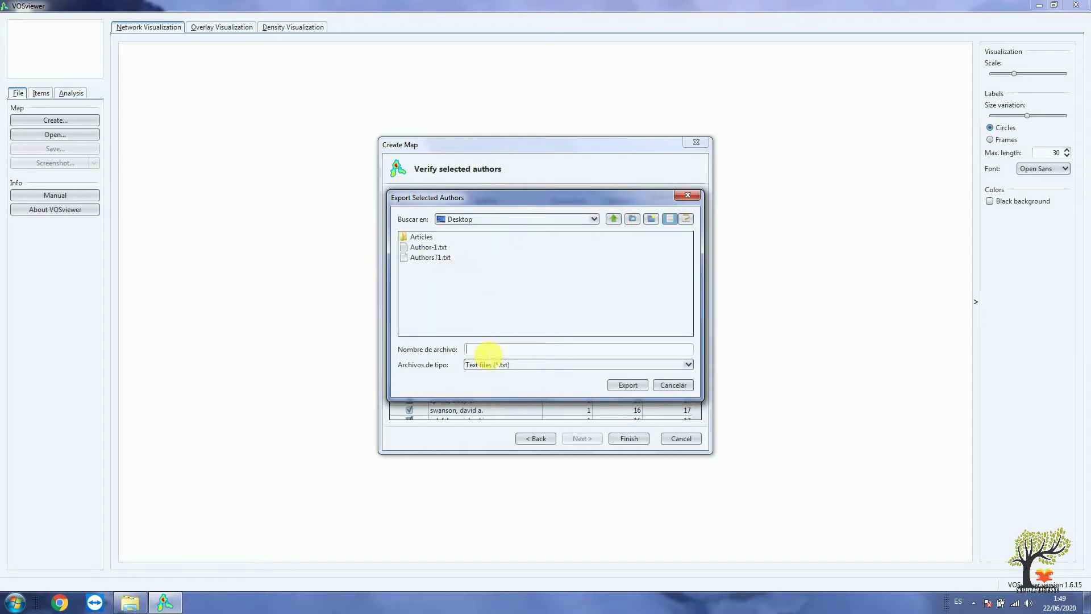
type("Authors-22-6-2020")
left_click(620, 385)
left_click(671, 437)
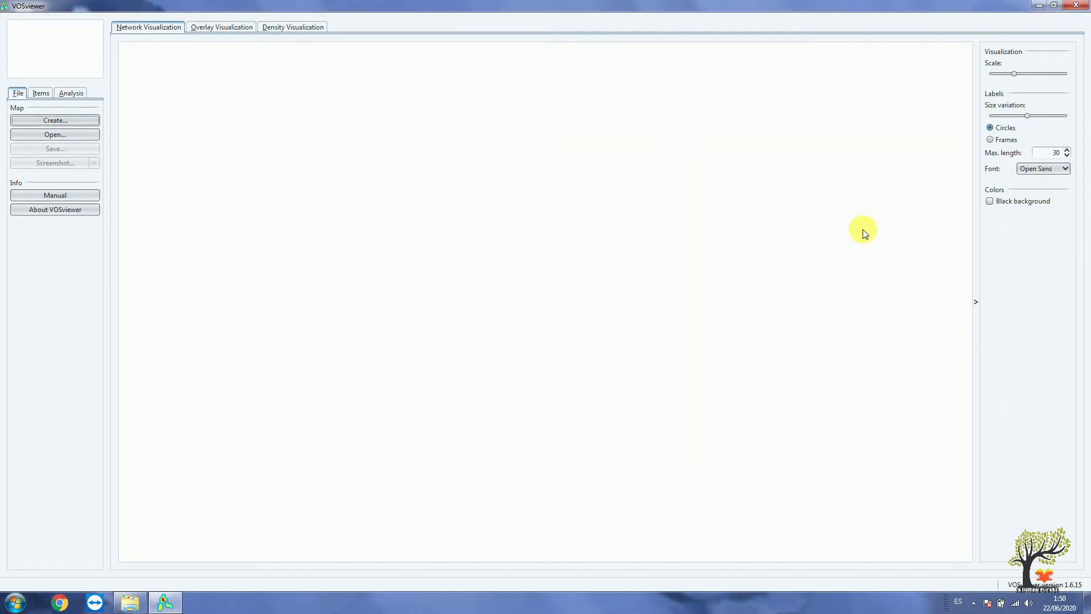
Open the exported Authors-22-6-2020 text file from the desktop, examine its columns, and close it.
left_click(1037, 5)
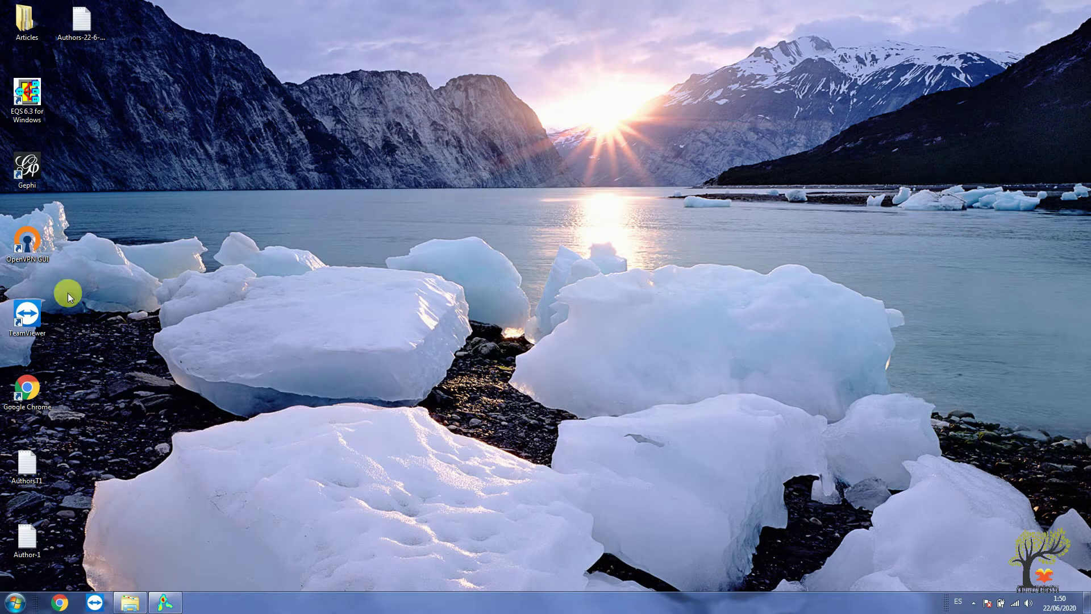
double_click(90, 25)
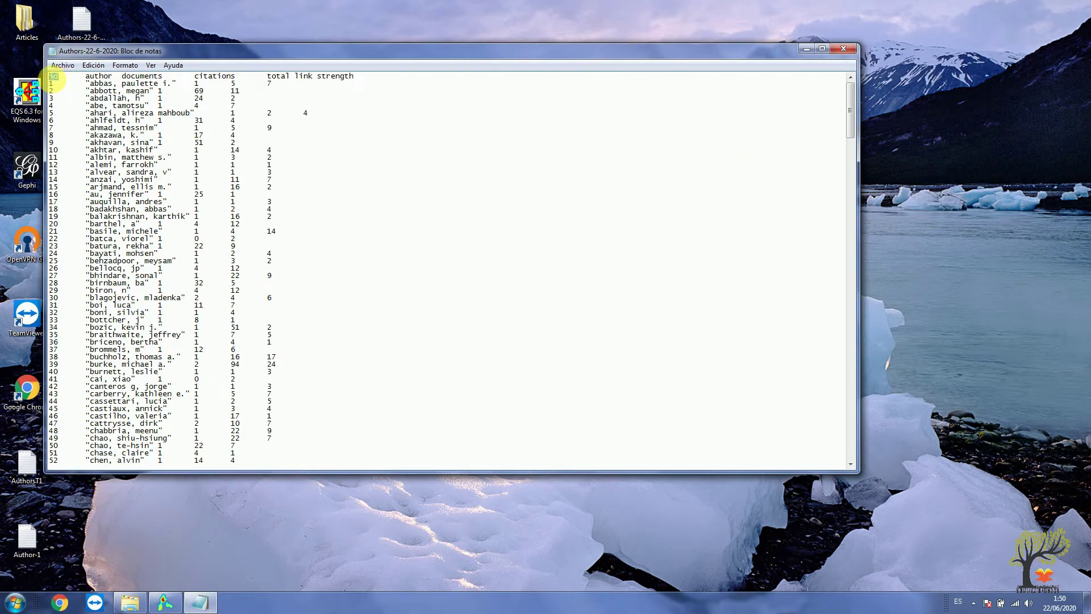
double_click(53, 76)
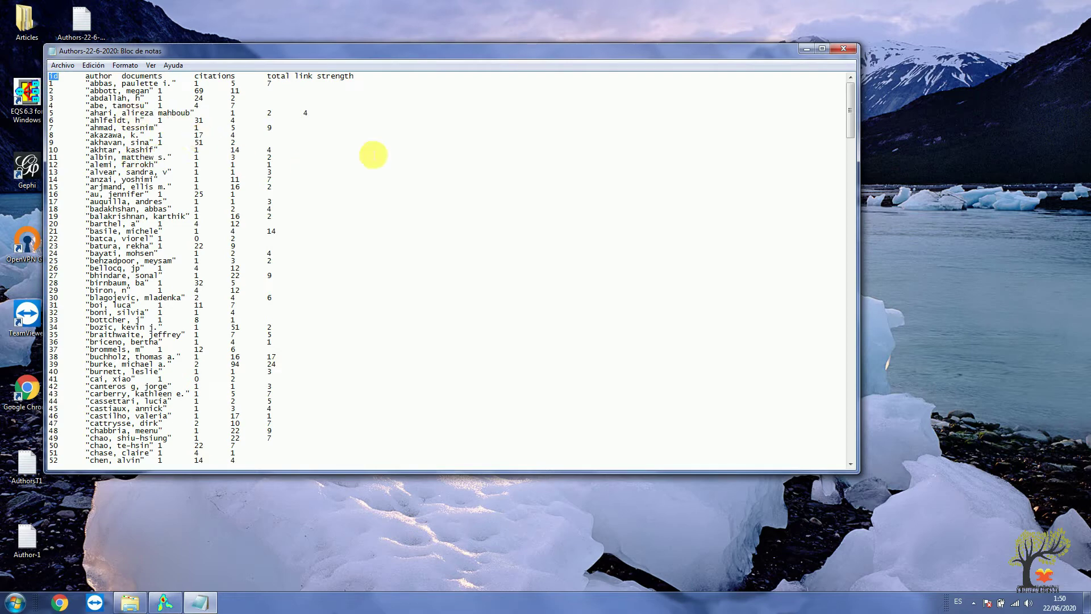
left_click(843, 49)
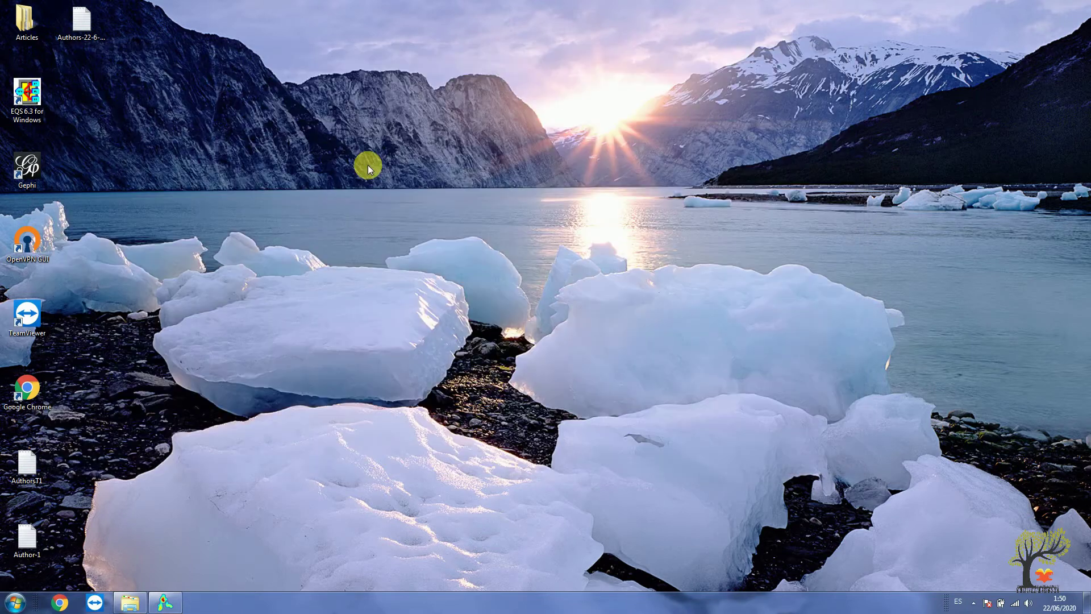
Move the exported authors file to a free desktop area, then create a new Excel workbook below it and open it.
left_click_drag(97, 37, 589, 112)
right_click(551, 200)
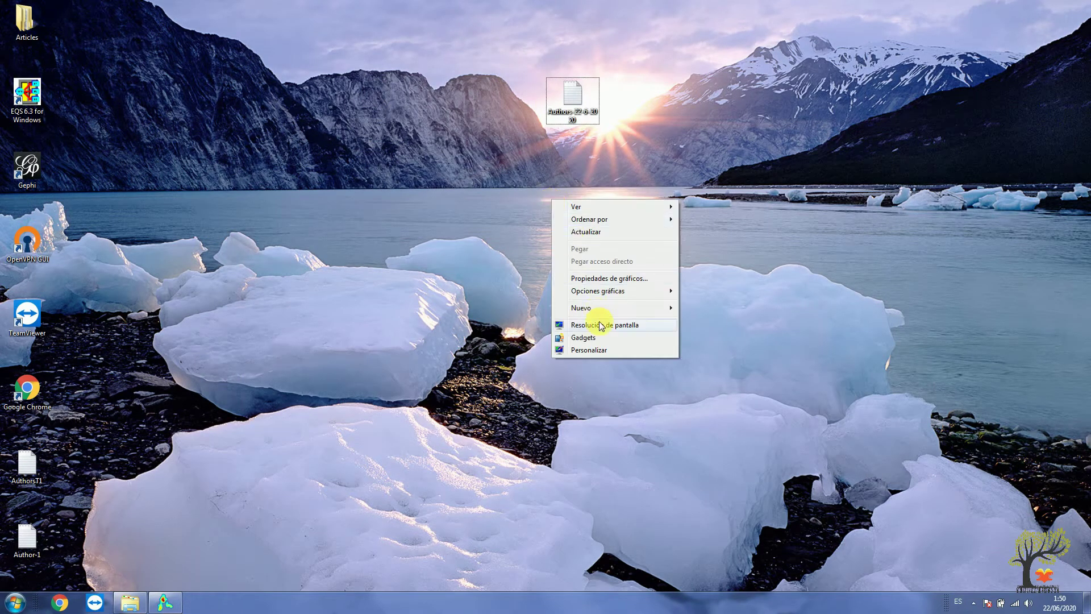
mouse_move(599, 312)
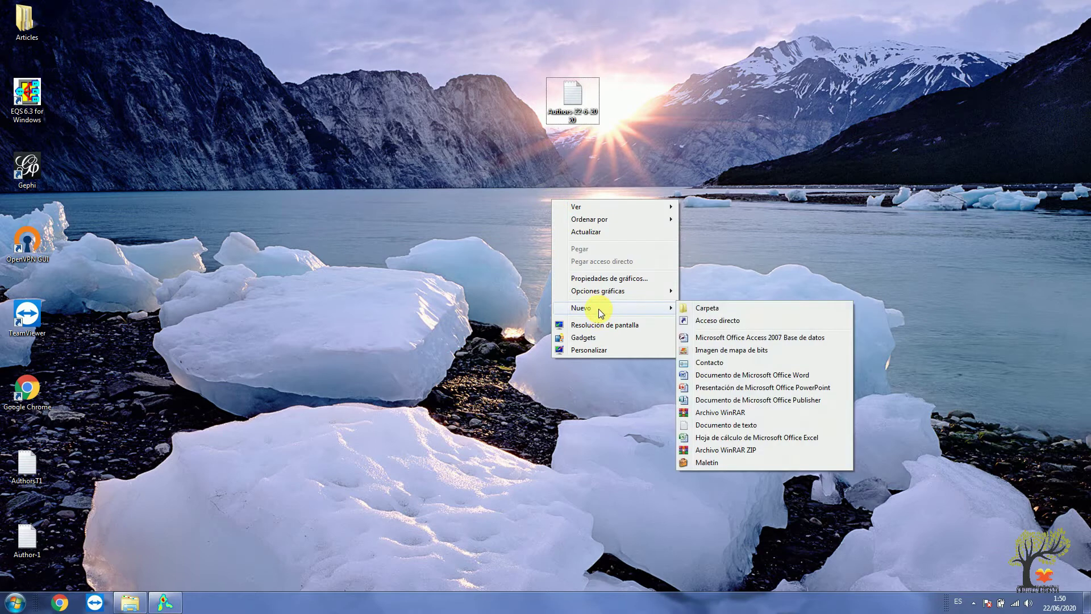
left_click(704, 437)
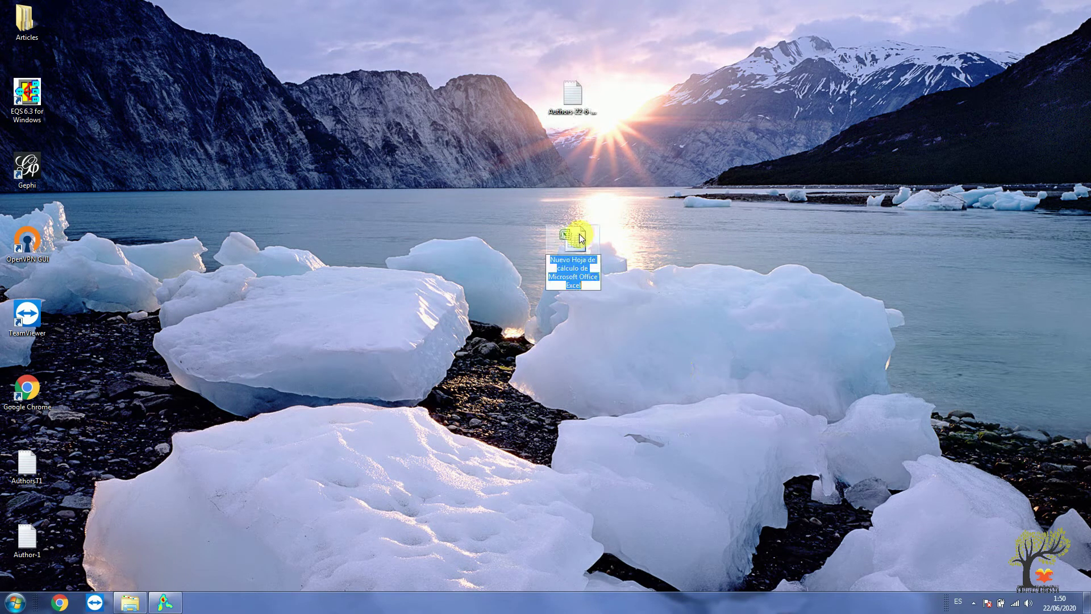
double_click(580, 239)
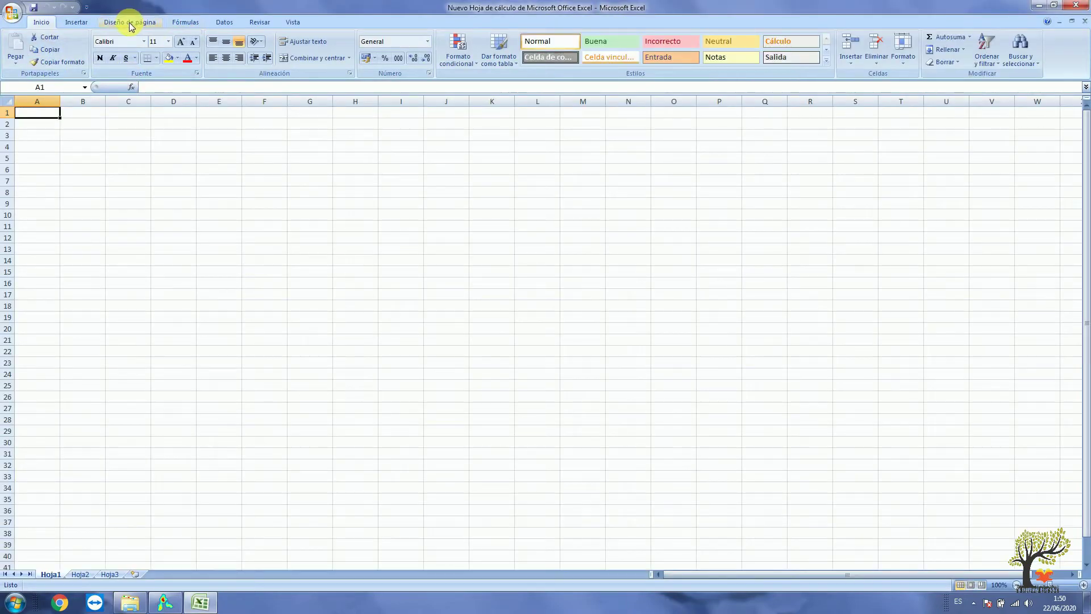
Start a text import in the blank sheet using the Authors-22-6-2020 file from the Desktop.
left_click(223, 23)
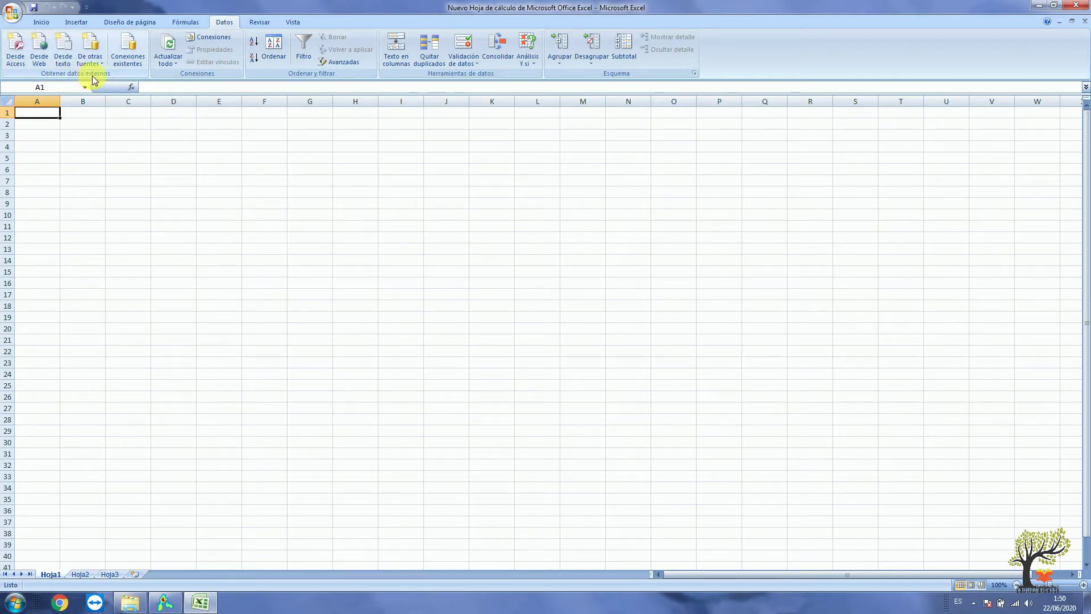
left_click(64, 49)
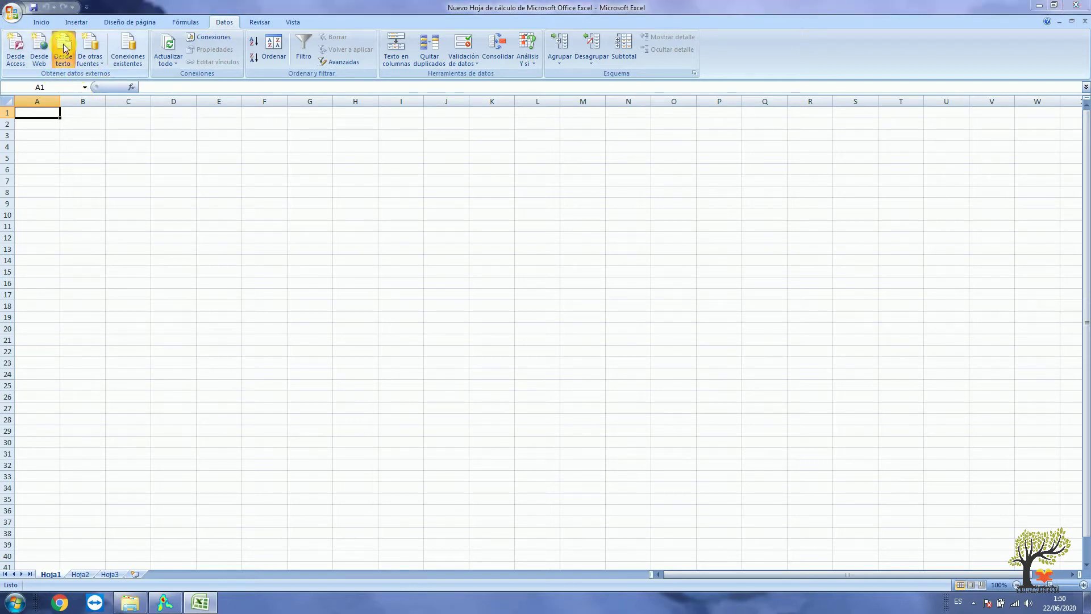
left_click(54, 114)
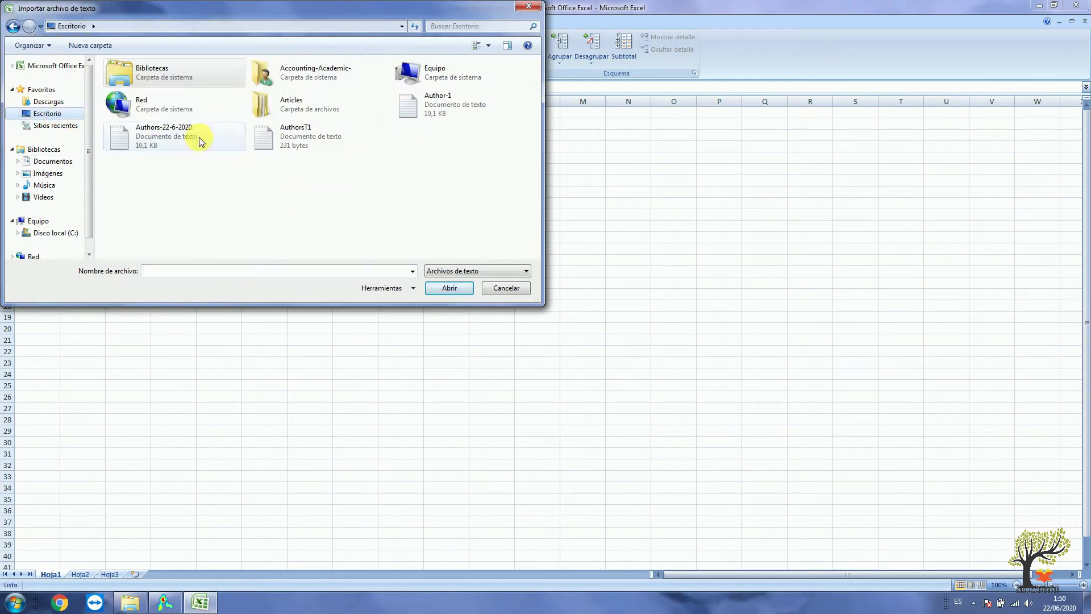
double_click(187, 138)
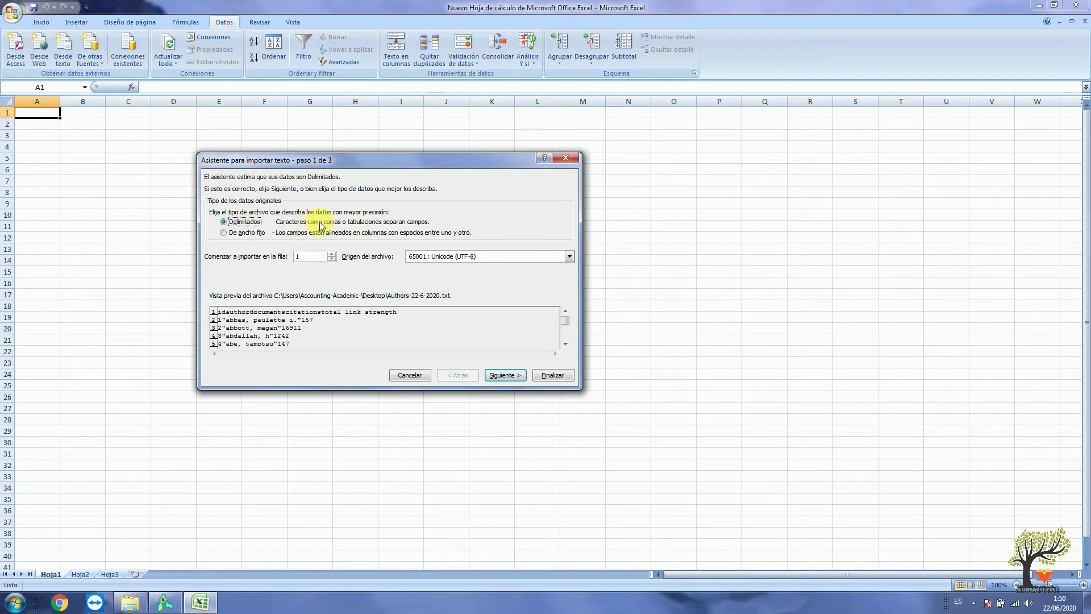
Import the file as delimited data with tab separators, the double-quote text qualifier and General column format, placed at cell A1.
left_click(503, 376)
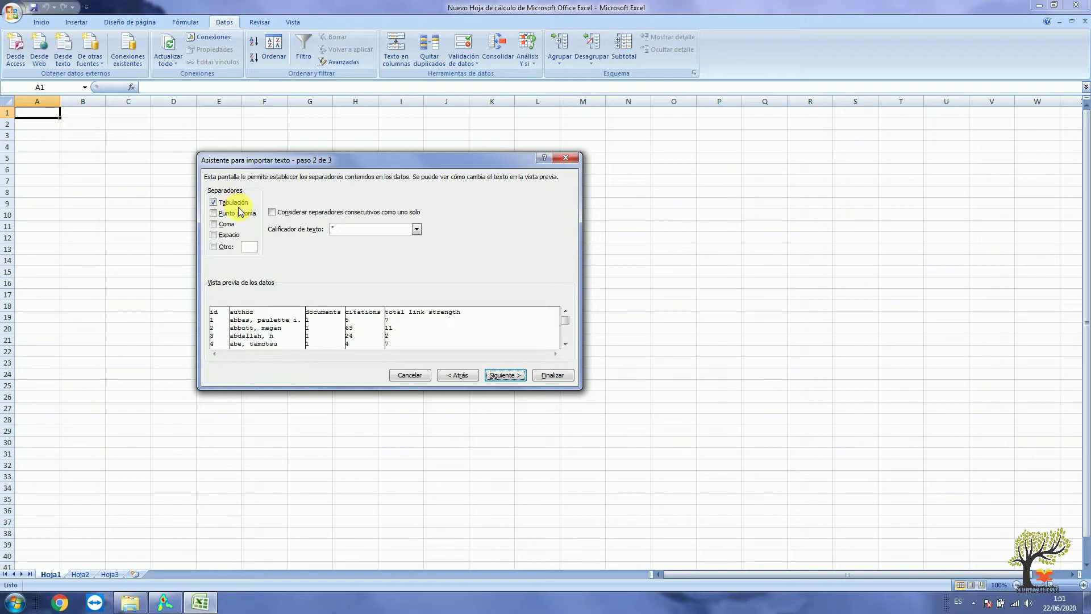
left_click(382, 234)
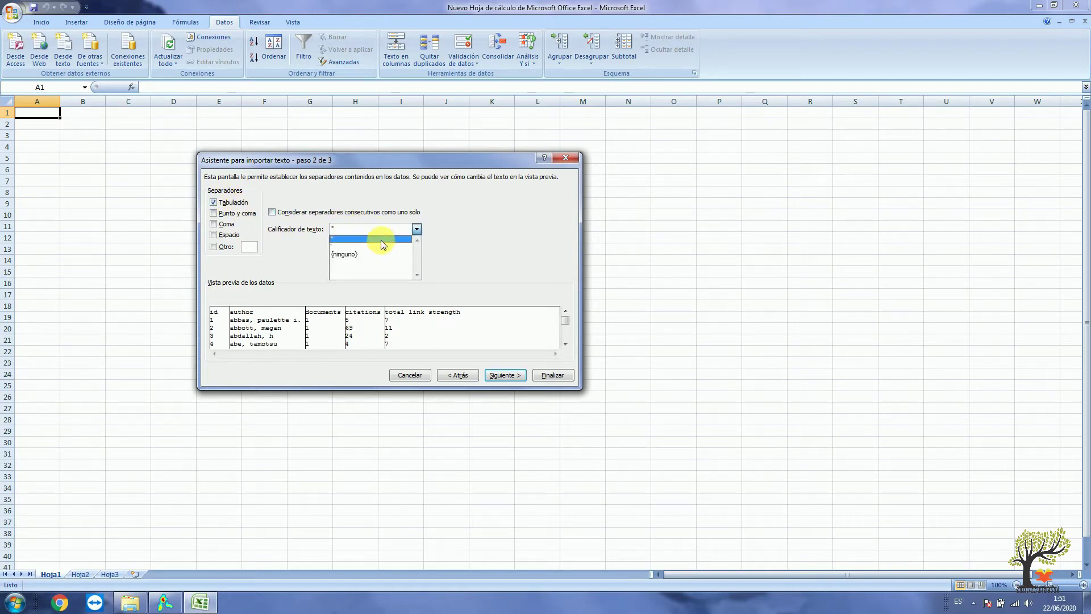
left_click(380, 240)
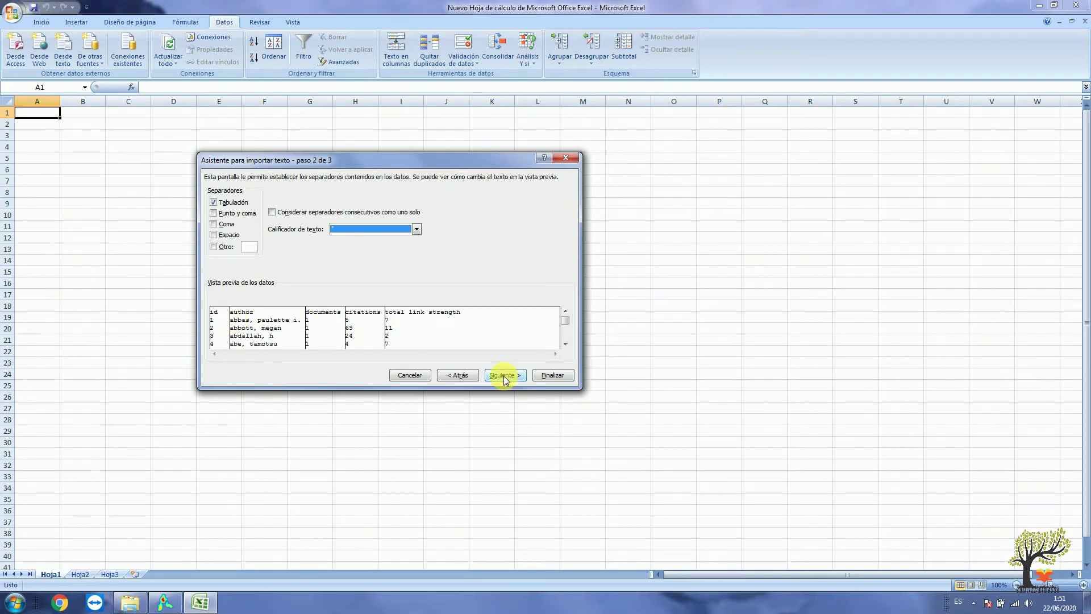
left_click(565, 343)
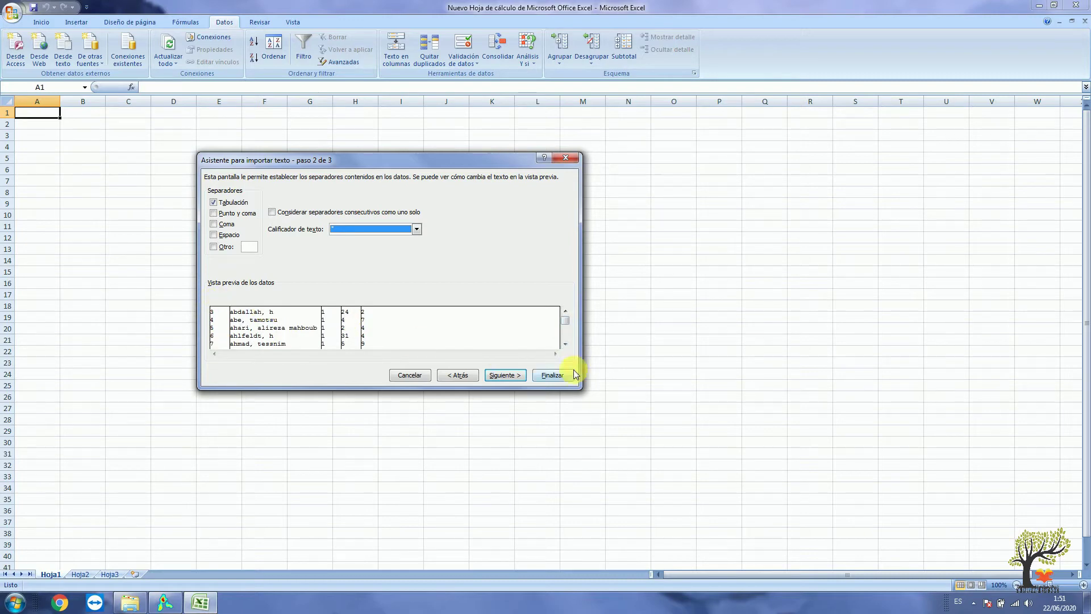
left_click(505, 378)
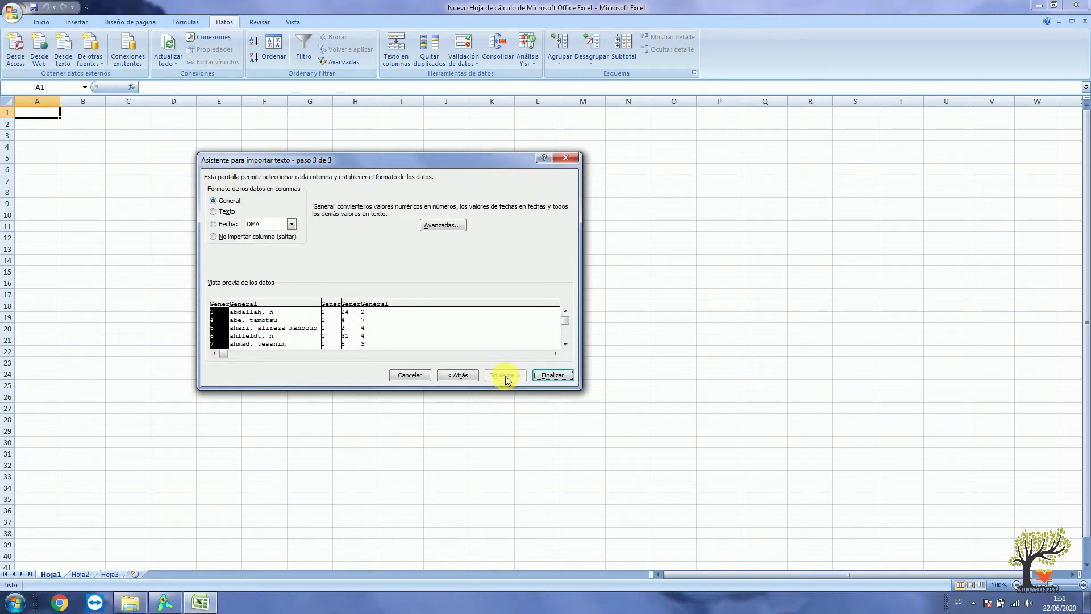
left_click(551, 376)
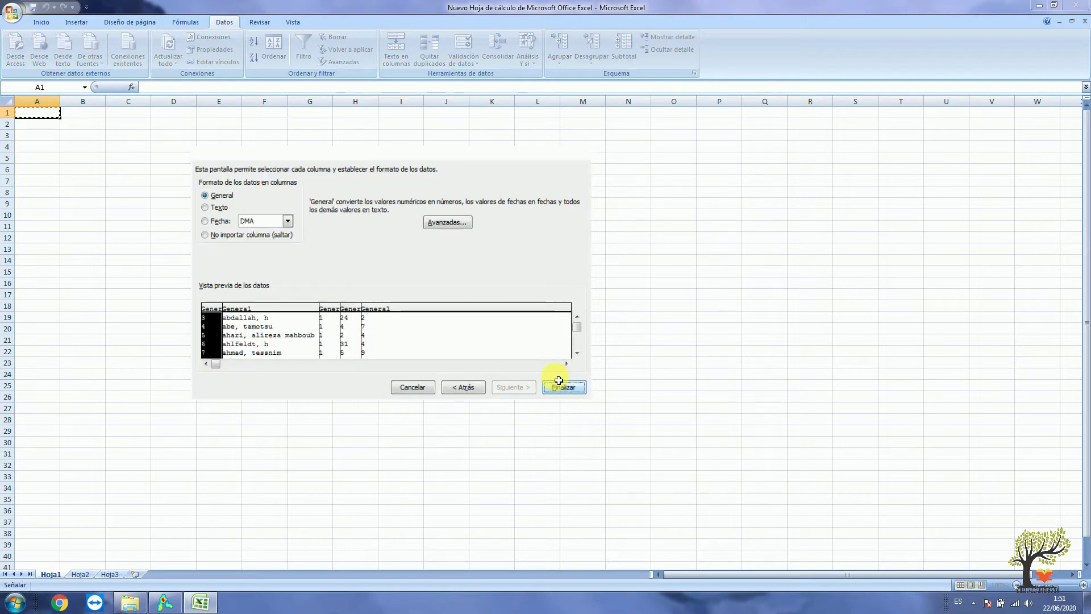
left_click(390, 311)
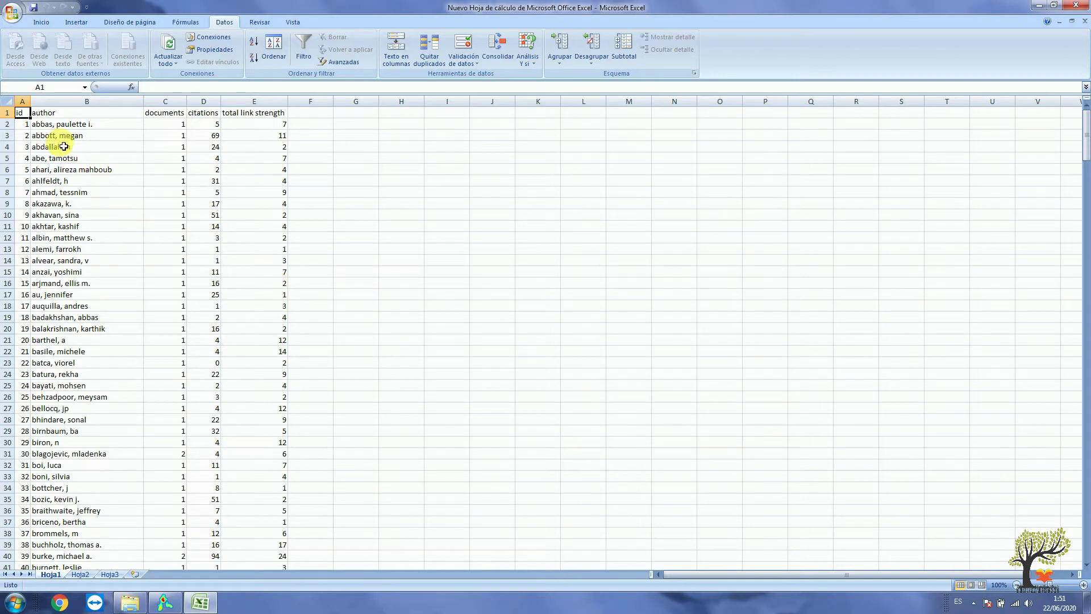
Delete the id, documents, citations and total link strength columns, keeping only the author column.
left_click(22, 101)
left_click_drag(153, 103, 249, 111)
right_click(241, 101)
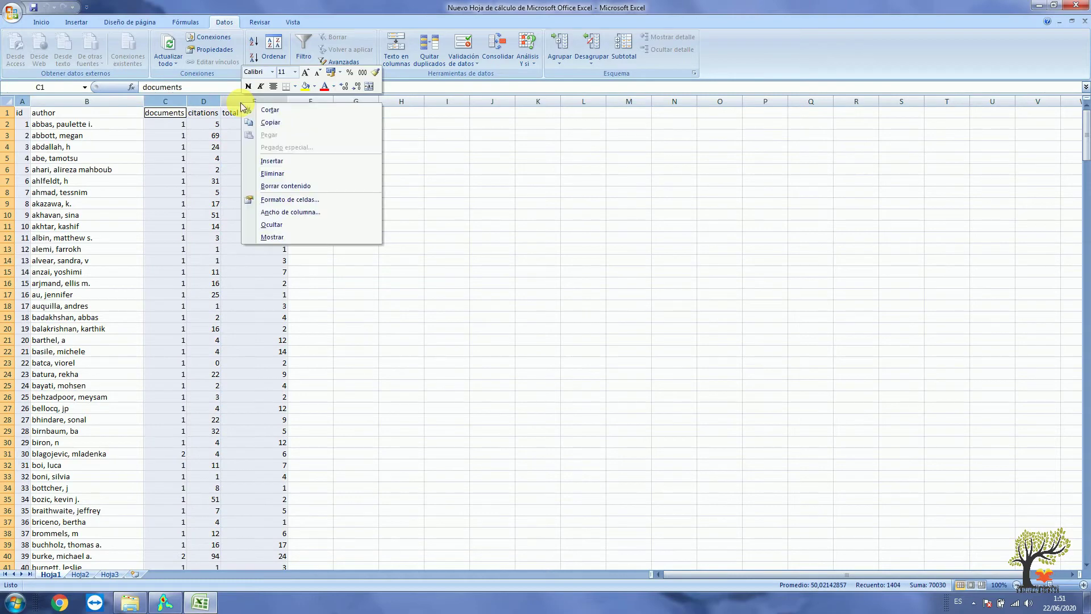
key("e")
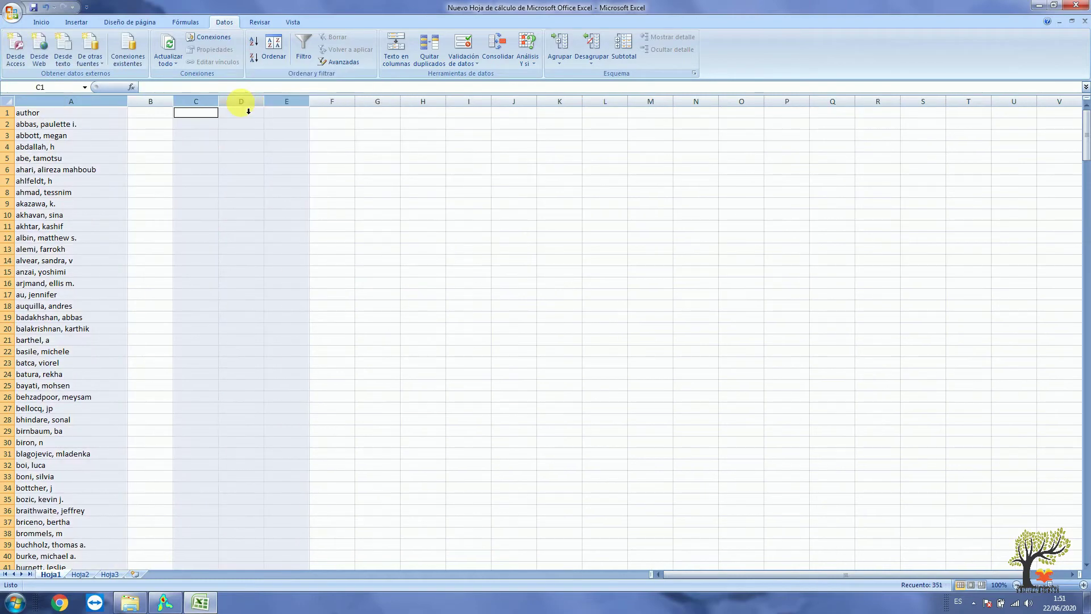
left_click(153, 166)
Clear the author heading from cell A1.
left_click(34, 113)
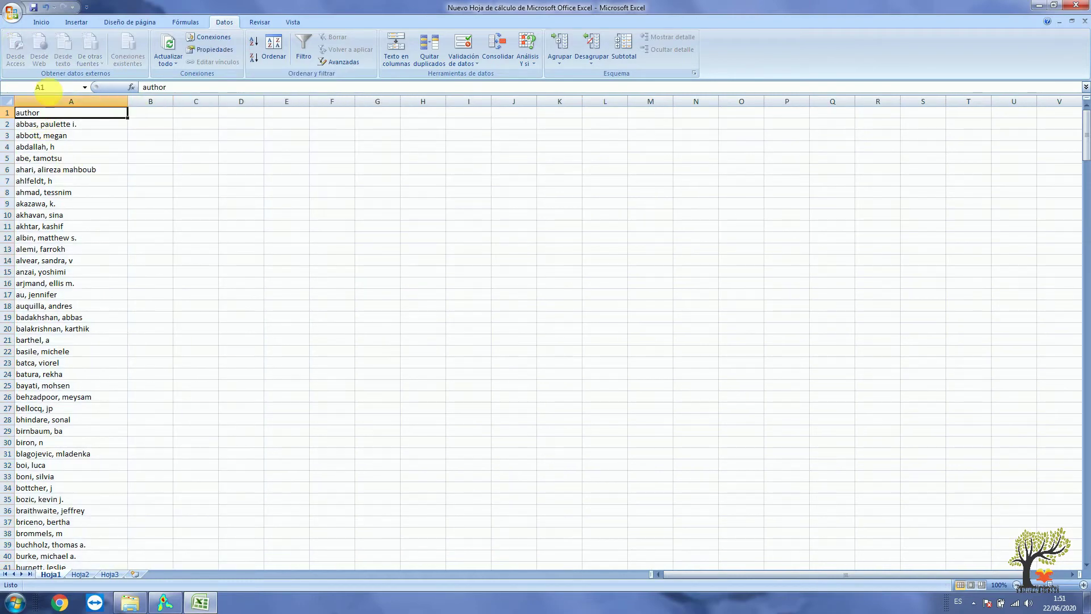
left_click(90, 60)
key("Delete")
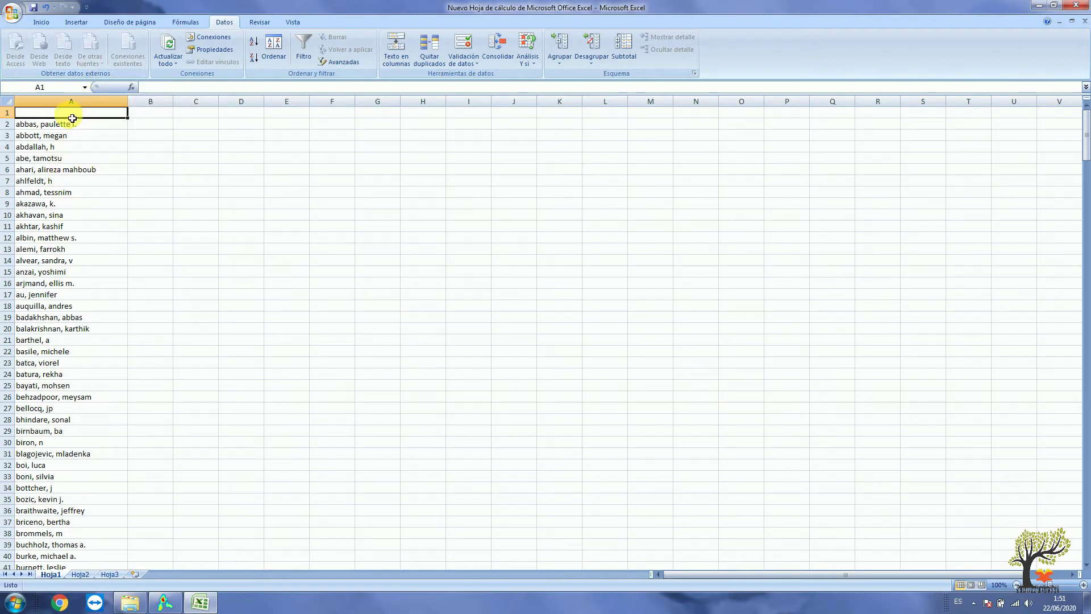
Examine the author list in column A for different spellings of the same author, checking the similar surnames around row 138.
left_click(9, 124)
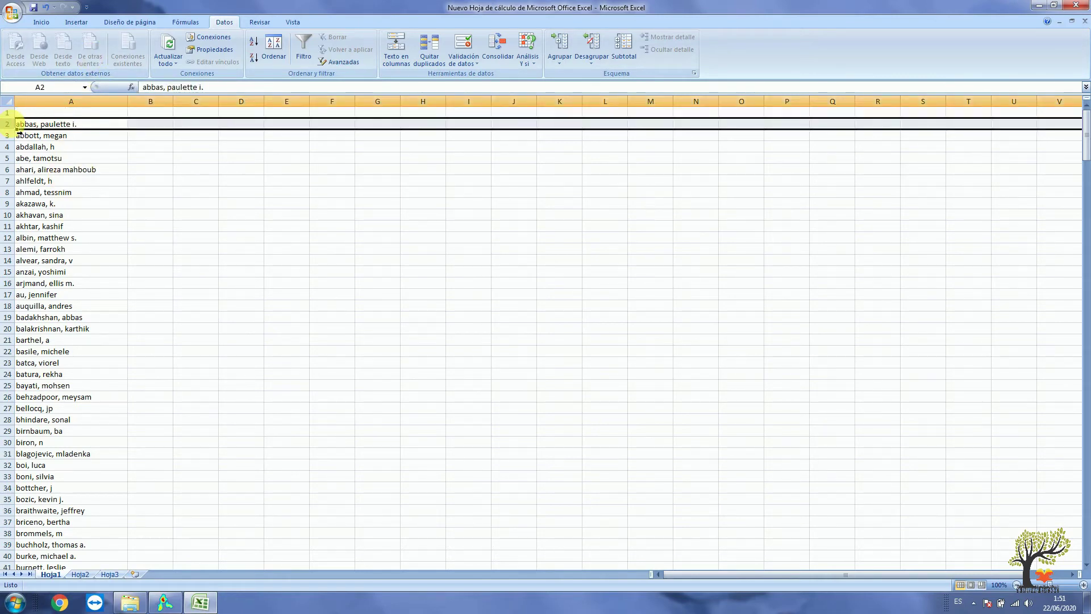
key("ctrl+shift+Down")
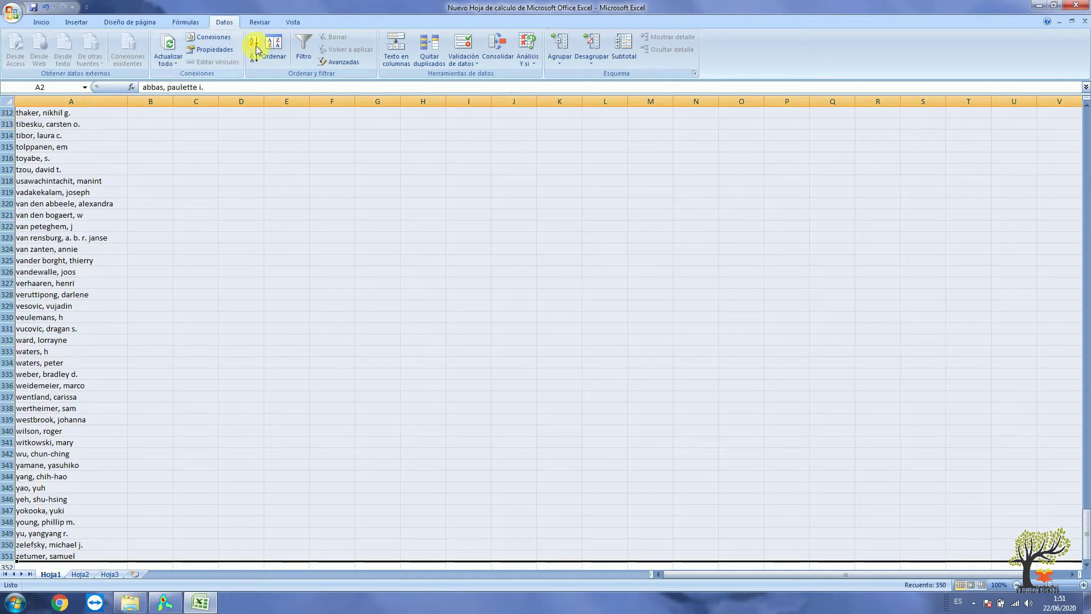
left_click(54, 126)
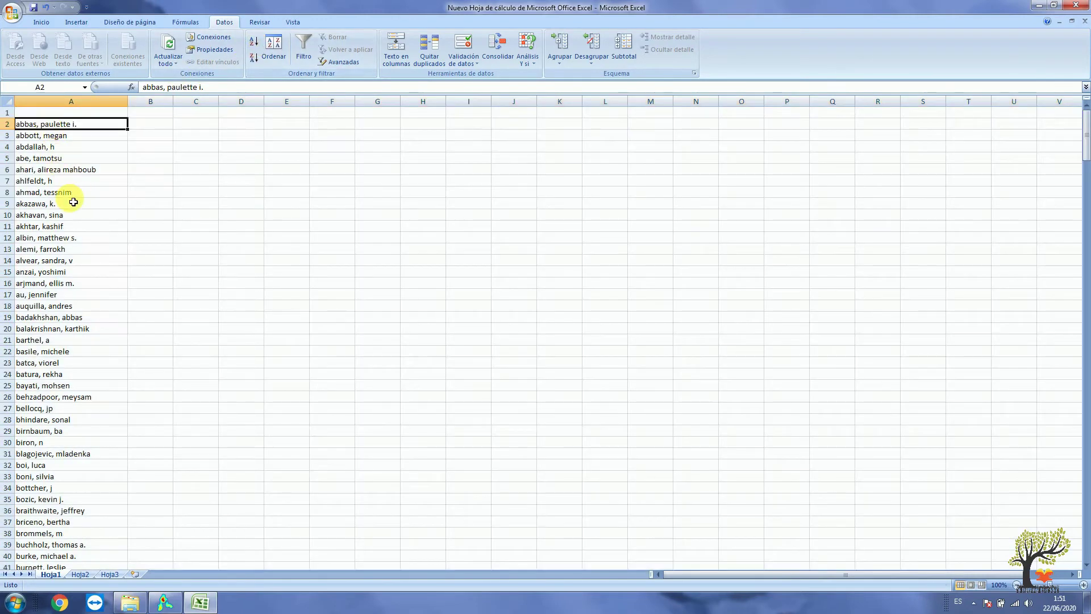
left_click(86, 248)
scroll(111, 307, "down", 9)
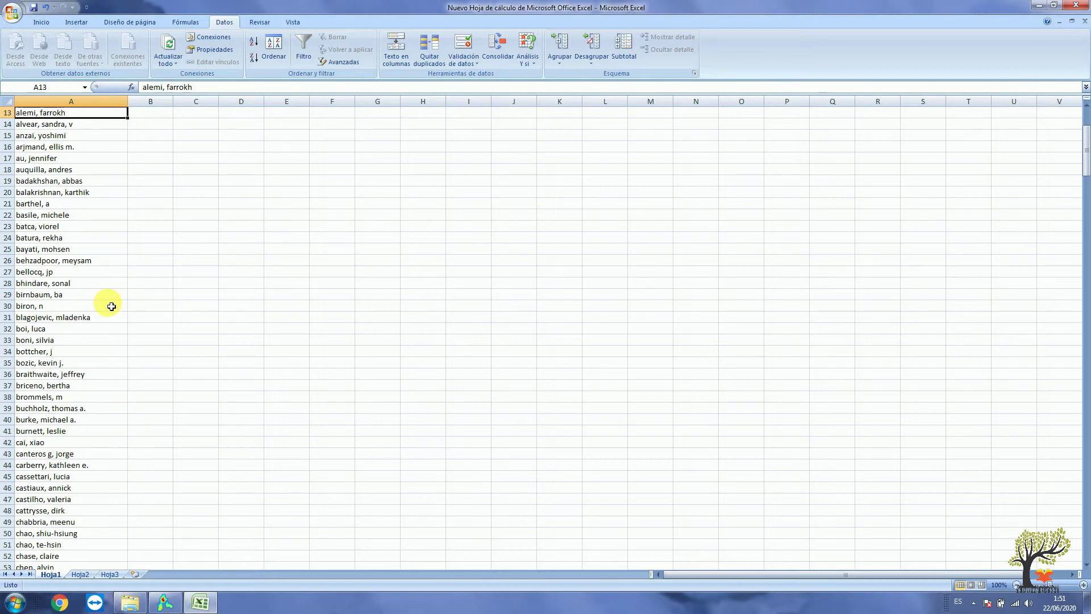
scroll(111, 306, "down", 9)
scroll(111, 306, "down", 12)
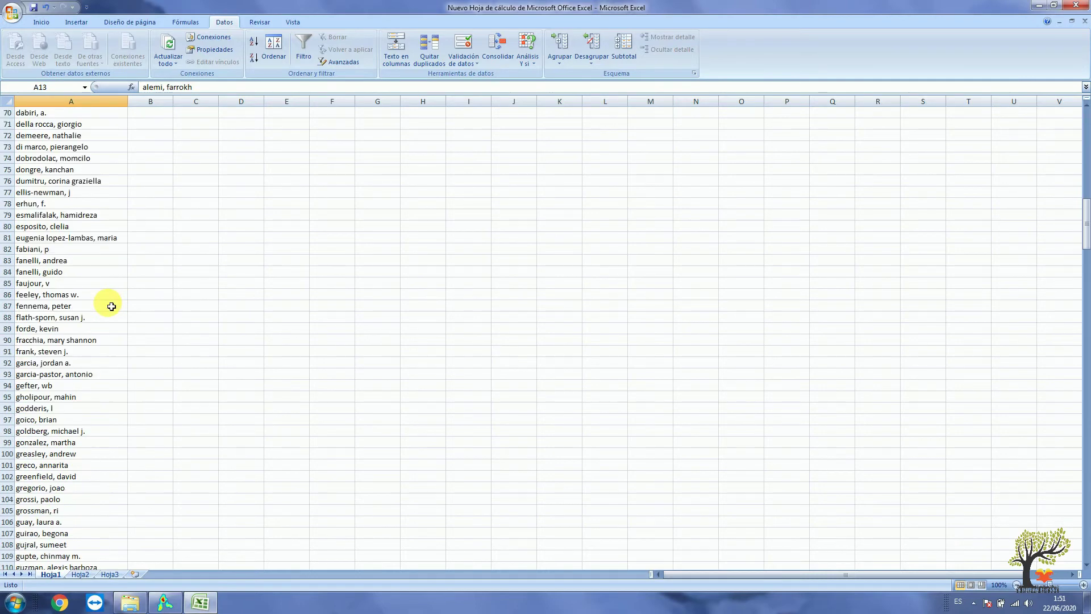
scroll(112, 311, "down", 8)
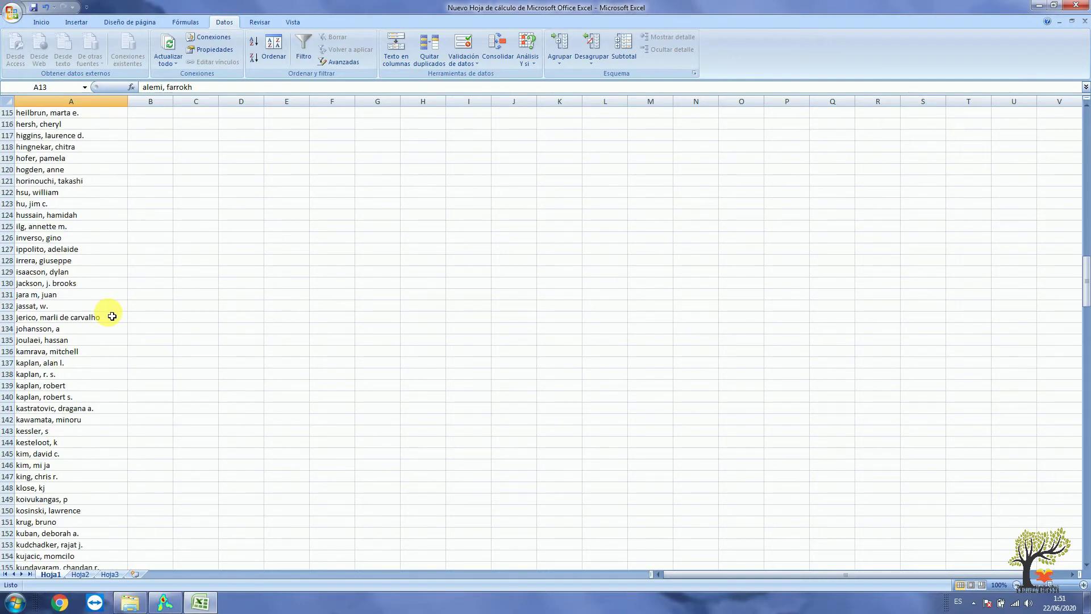
scroll(112, 317, "down", 7)
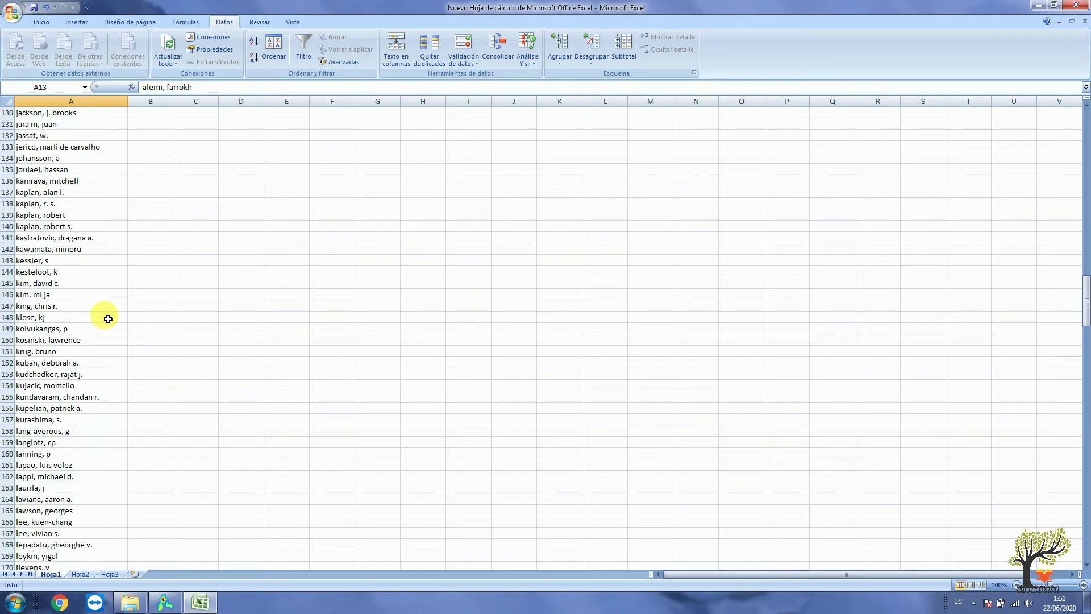
scroll(108, 319, "down", 4)
scroll(108, 318, "up", 5)
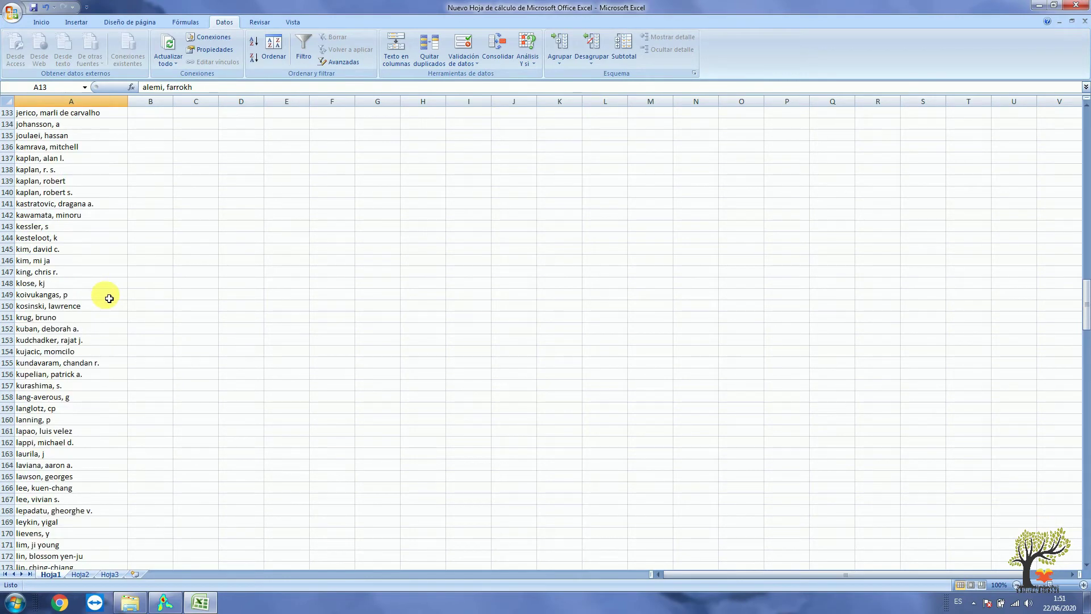
left_click(31, 170)
left_click(138, 170)
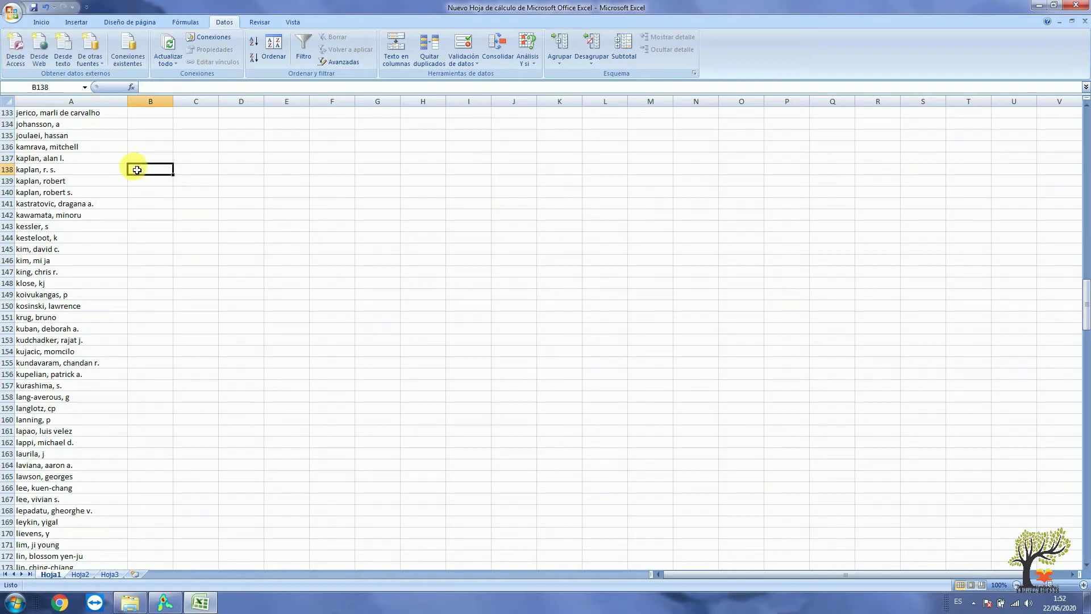
Copy the author spelling from A138 into B139 and B140 as the replacement for the two variants beside them.
key("Left")
key("ctrl+c")
key("Down")
key("Right")
key("Return")
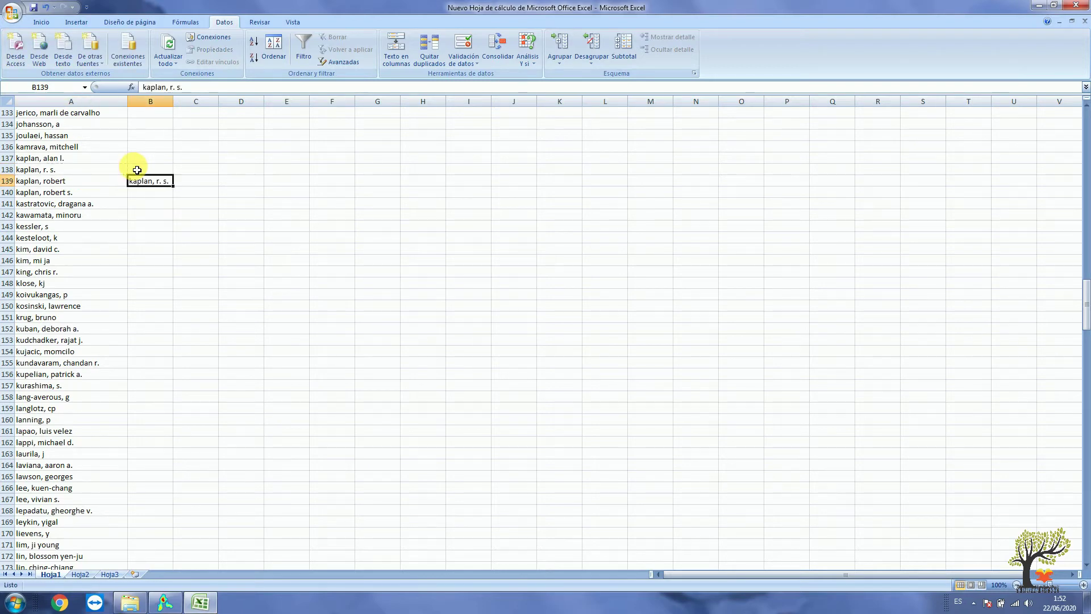
key("Left")
key("Right")
key("ctrl+c")
key("Down")
key("Return")
Compare the author variants in A138:A140 with the replacement spellings in B139:B140.
key("Up")
key("Up")
key("Left")
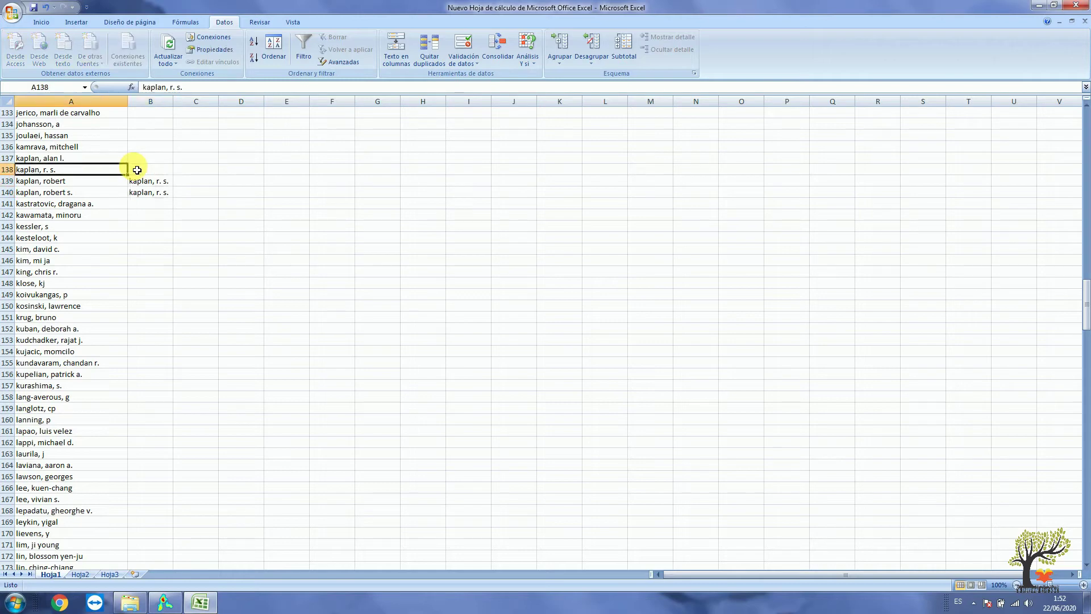
key("Right")
key("Down")
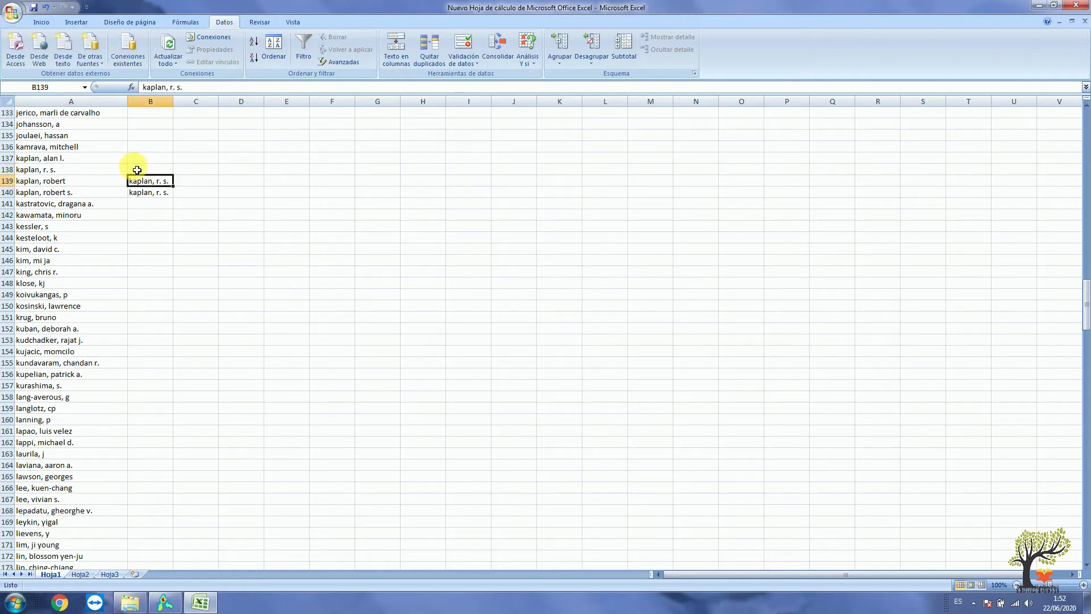
key("Left")
key("Right")
key("Down")
key("Left")
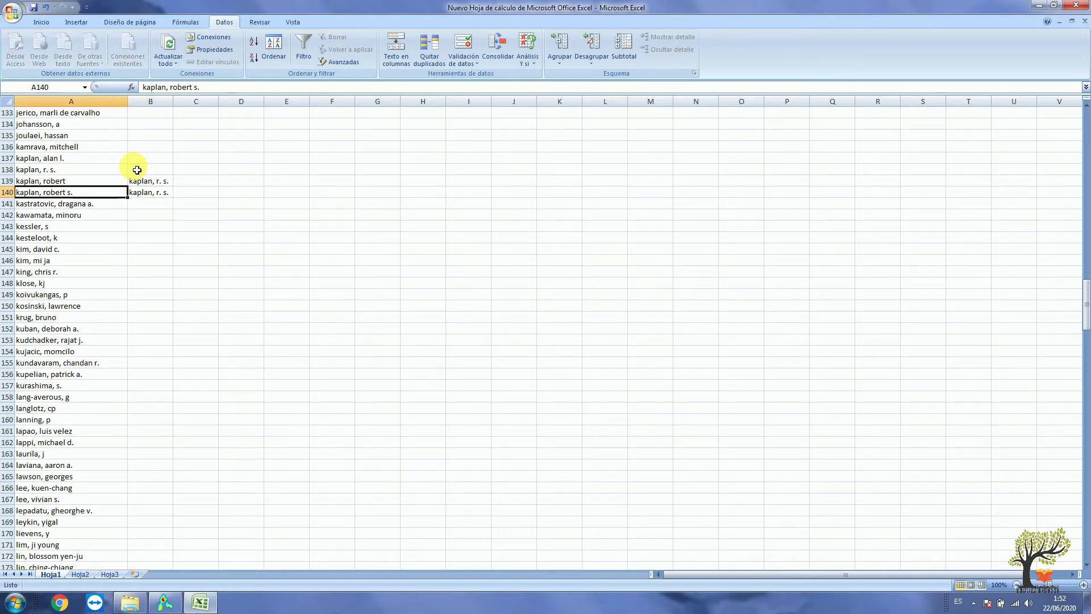
key("Right")
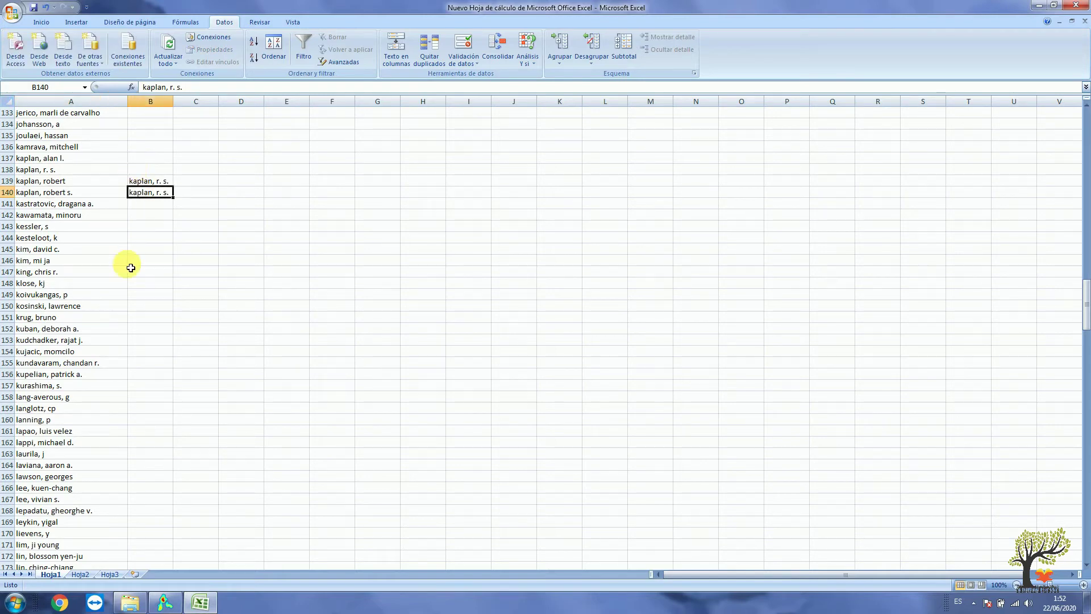
Copy the author's full first-name spelling from A204 into B203 as the replacement for the initial-only variant in A203.
scroll(100, 362, "down", 3)
scroll(100, 362, "down", 9)
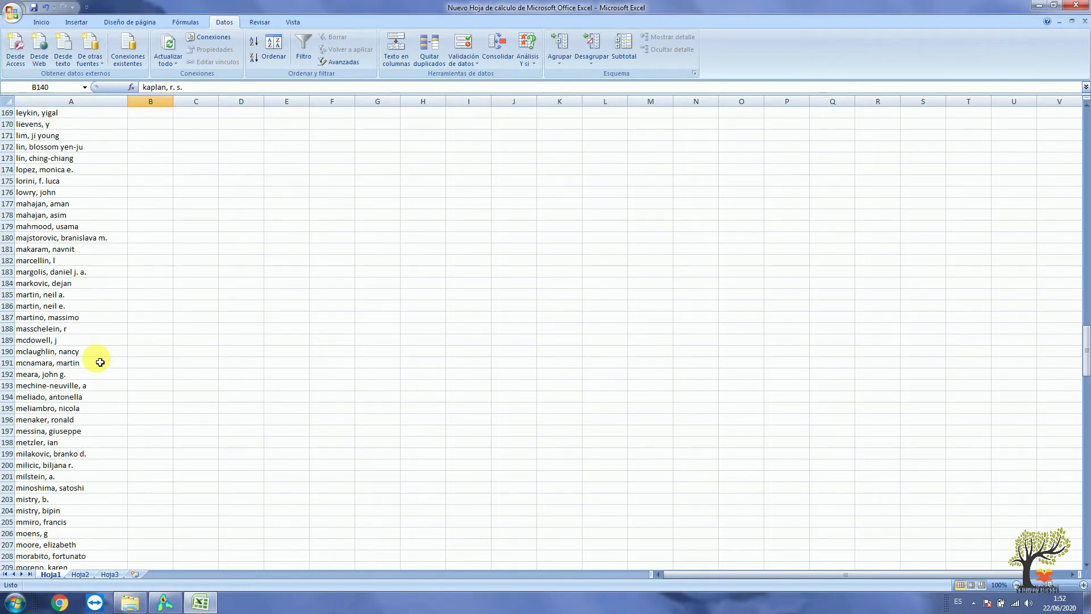
scroll(100, 362, "down", 2)
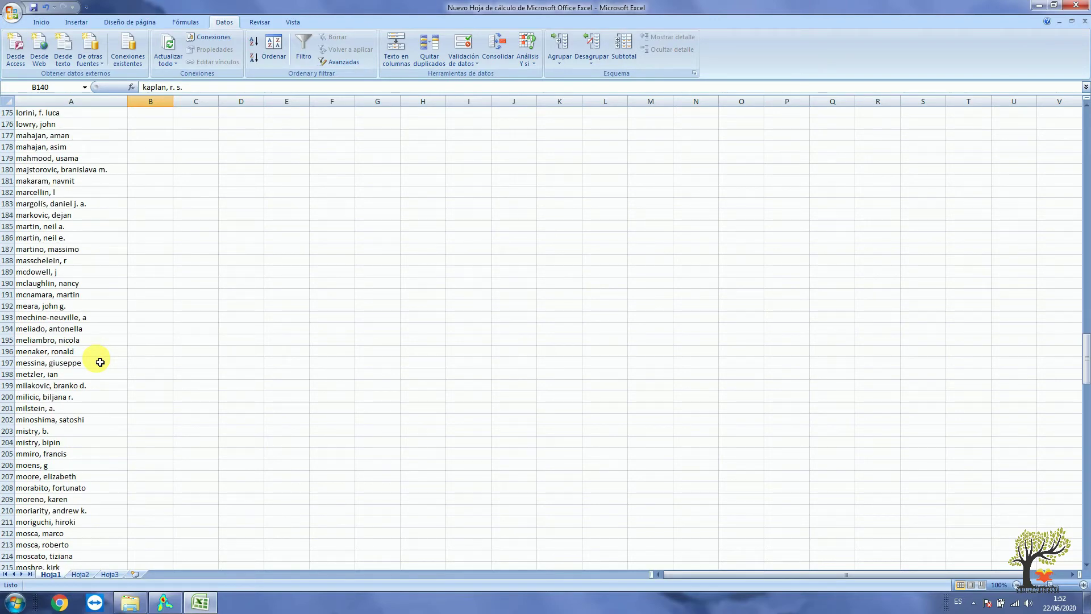
left_click(146, 431)
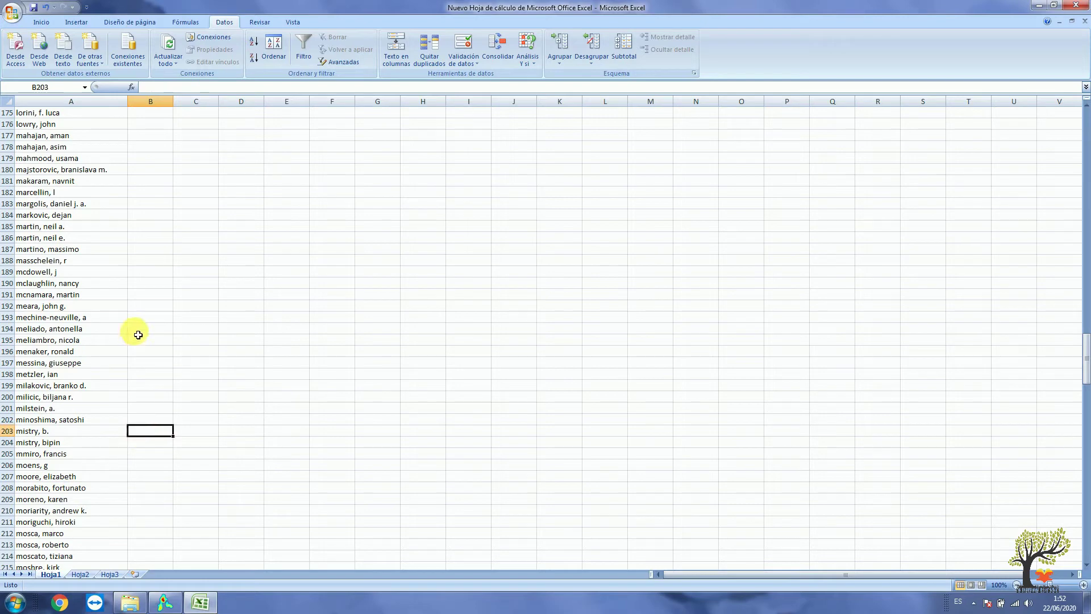
key("Left")
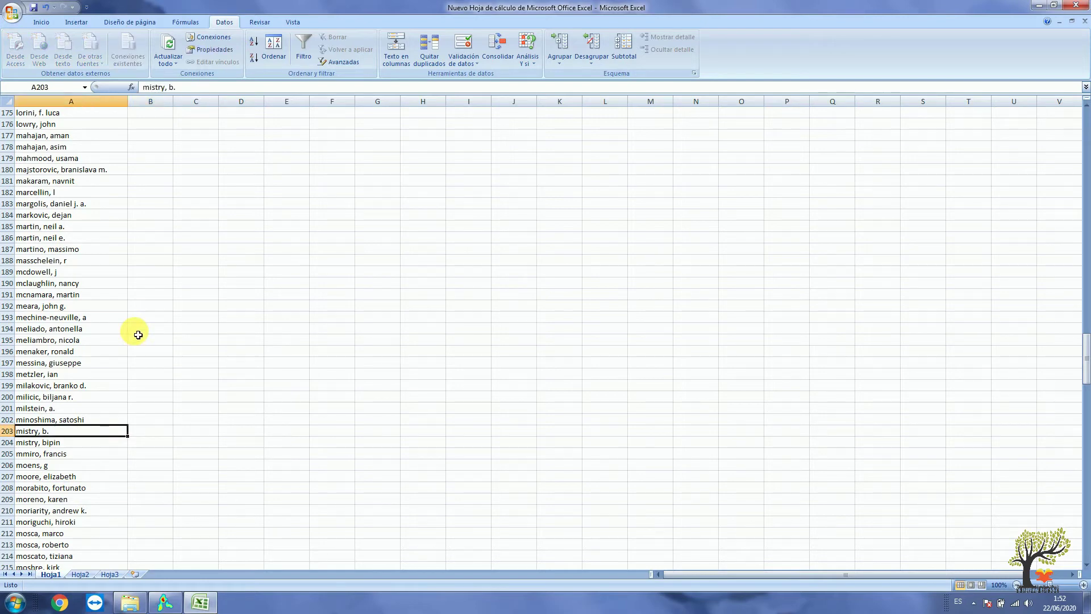
key("Down")
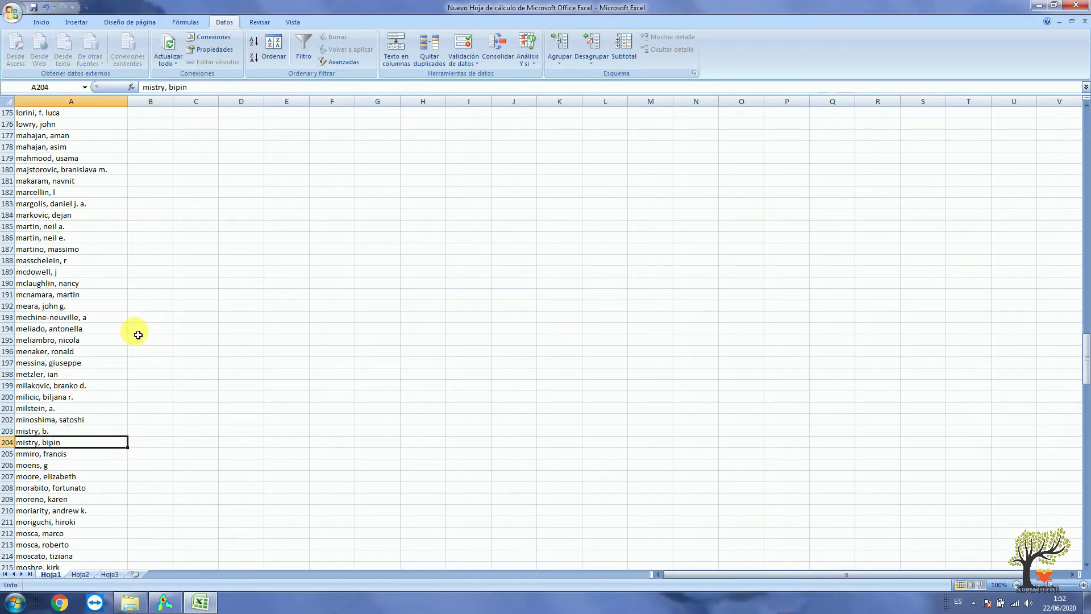
key("ctrl+c")
key("Right")
key("Up")
key("Return")
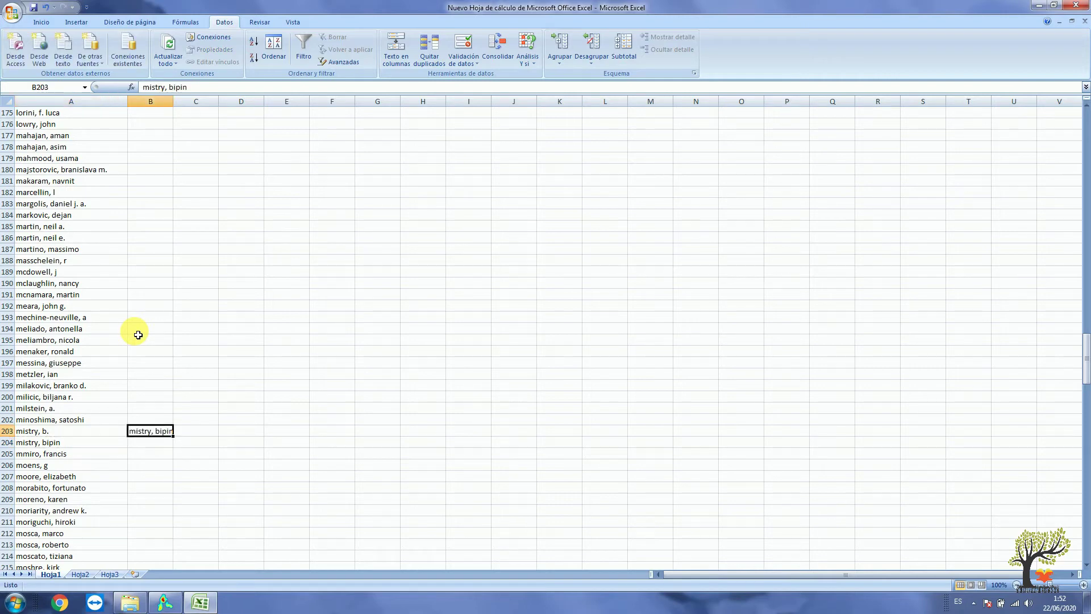
key("Left")
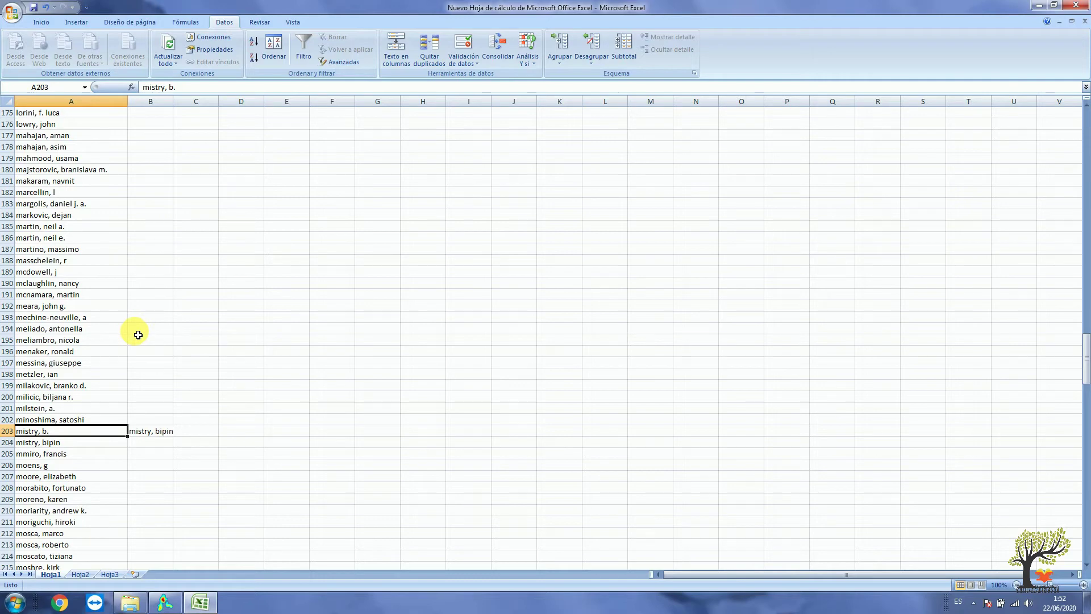
key("Right")
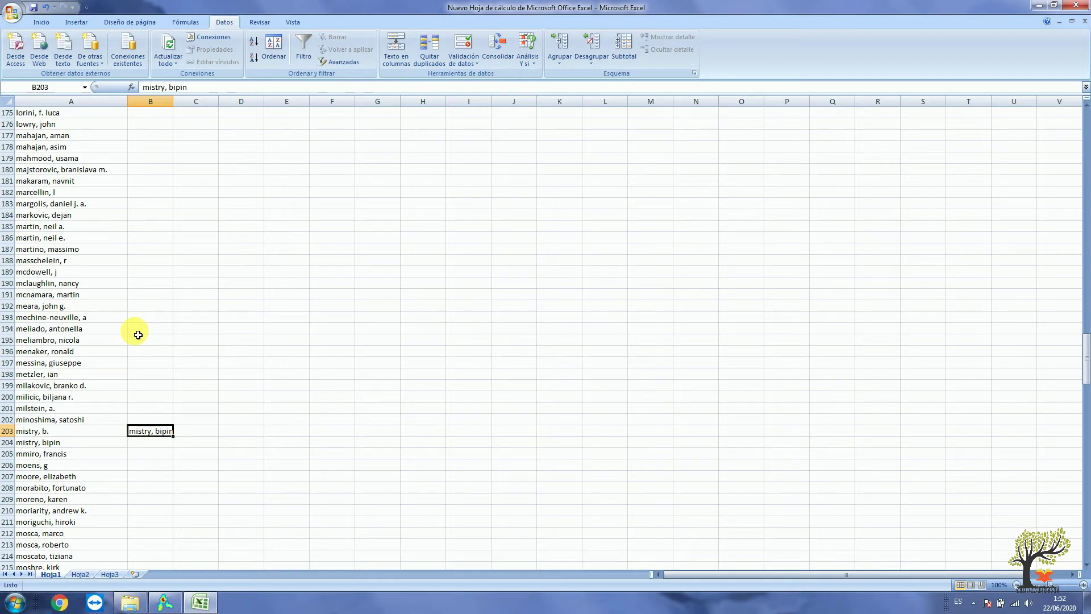
key("Return")
Filter column B to its blank cells and clear all author records that have no replacement spelling.
scroll(124, 400, "down", 4)
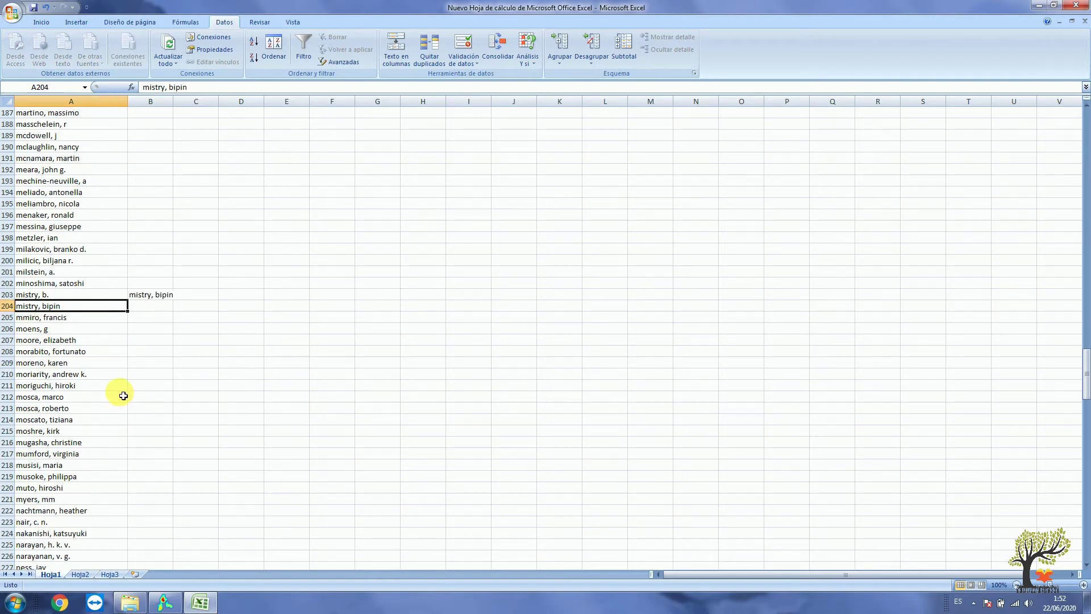
scroll(124, 395, "up", 2)
scroll(123, 396, "down", 1)
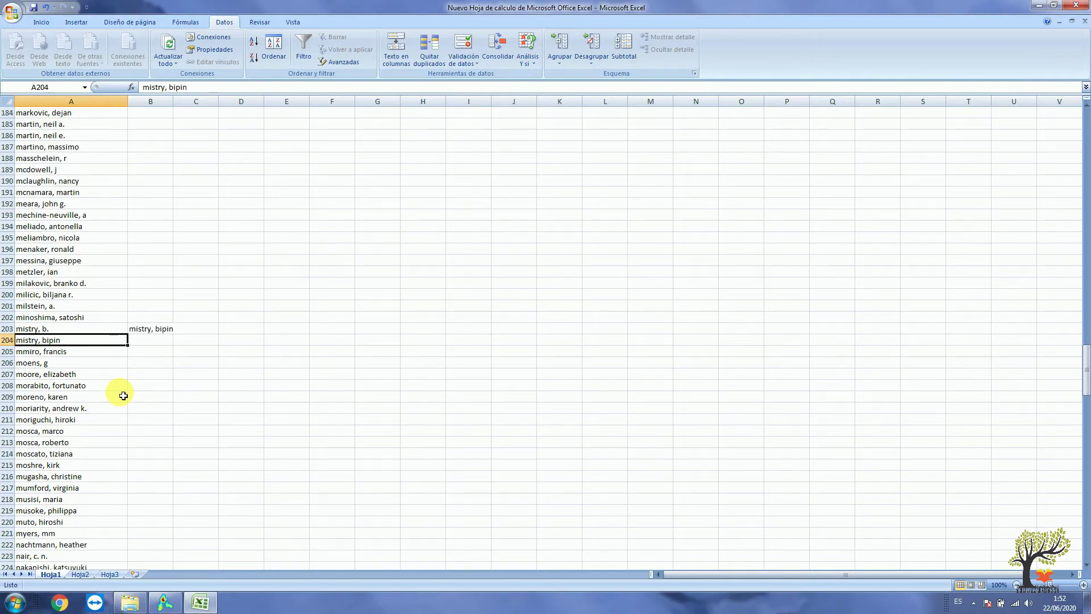
scroll(123, 396, "up", 20)
scroll(124, 389, "up", 20)
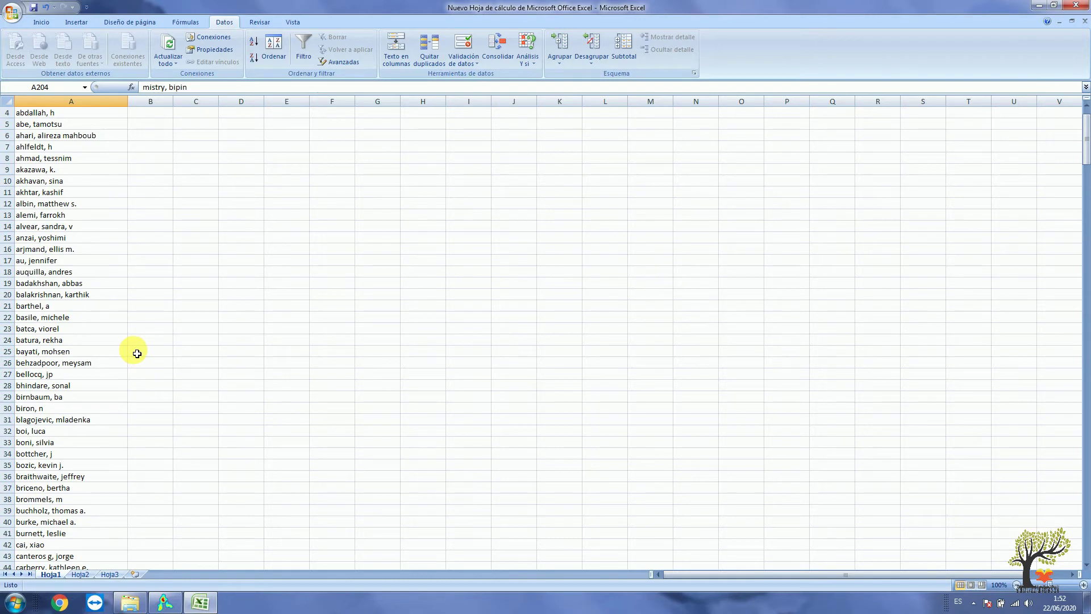
key("ctrl+Home")
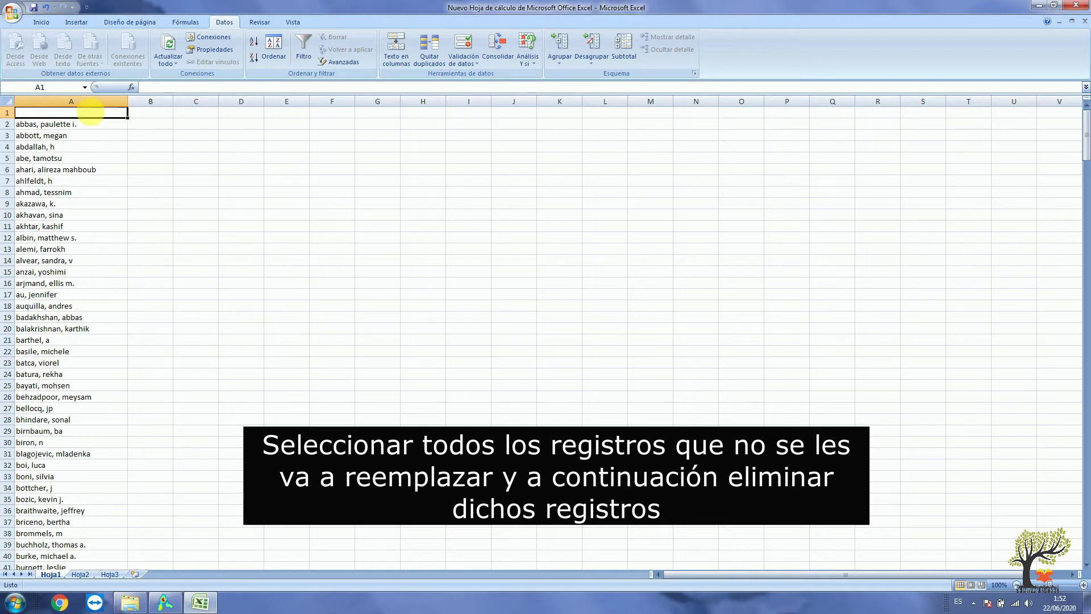
left_click(299, 55)
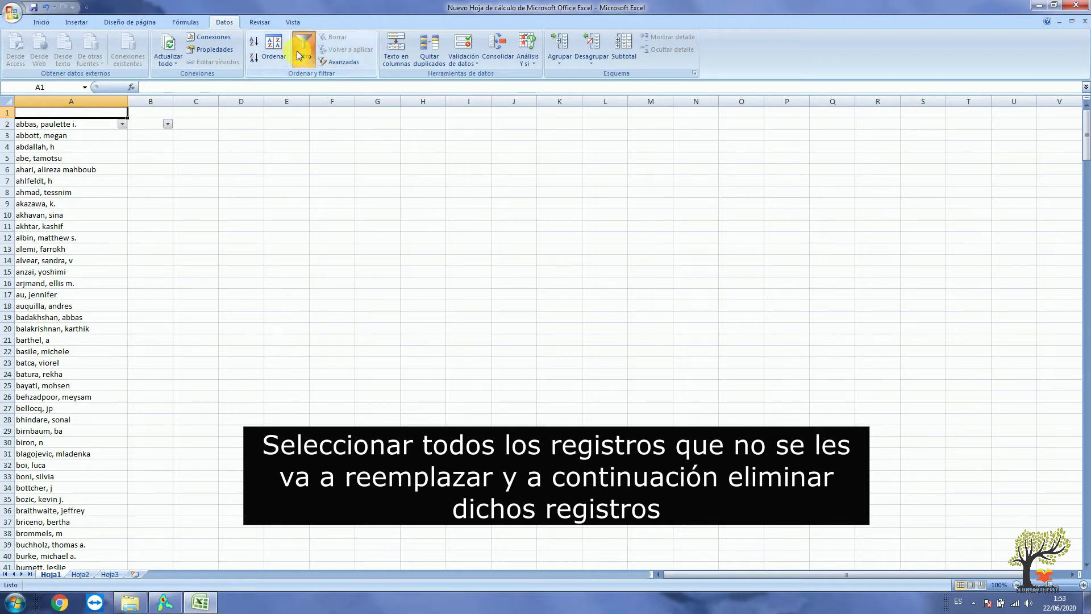
left_click(168, 123)
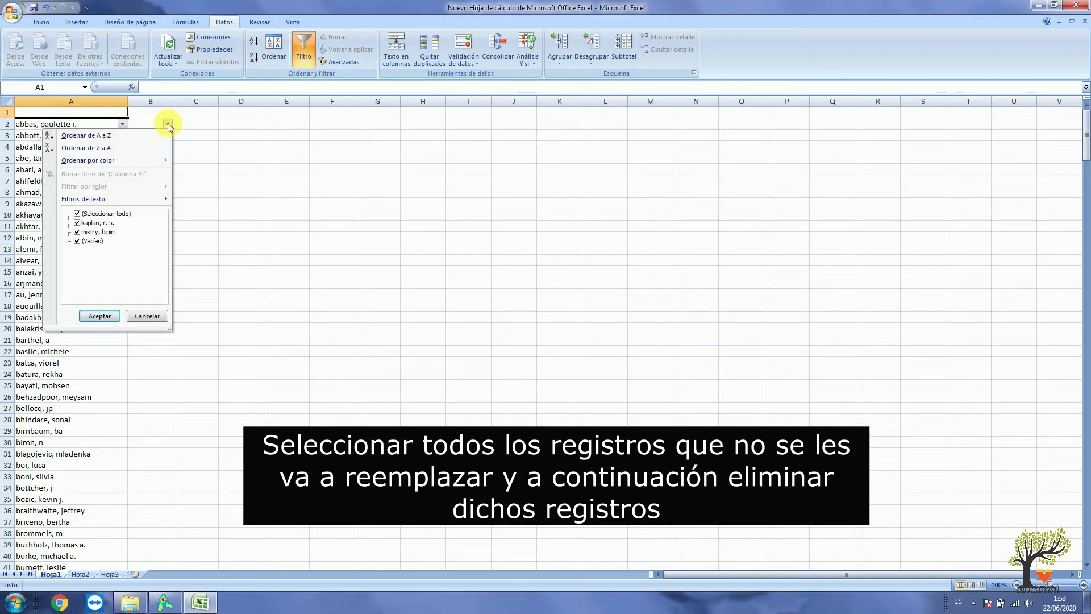
left_click(89, 214)
left_click(91, 241)
left_click(100, 316)
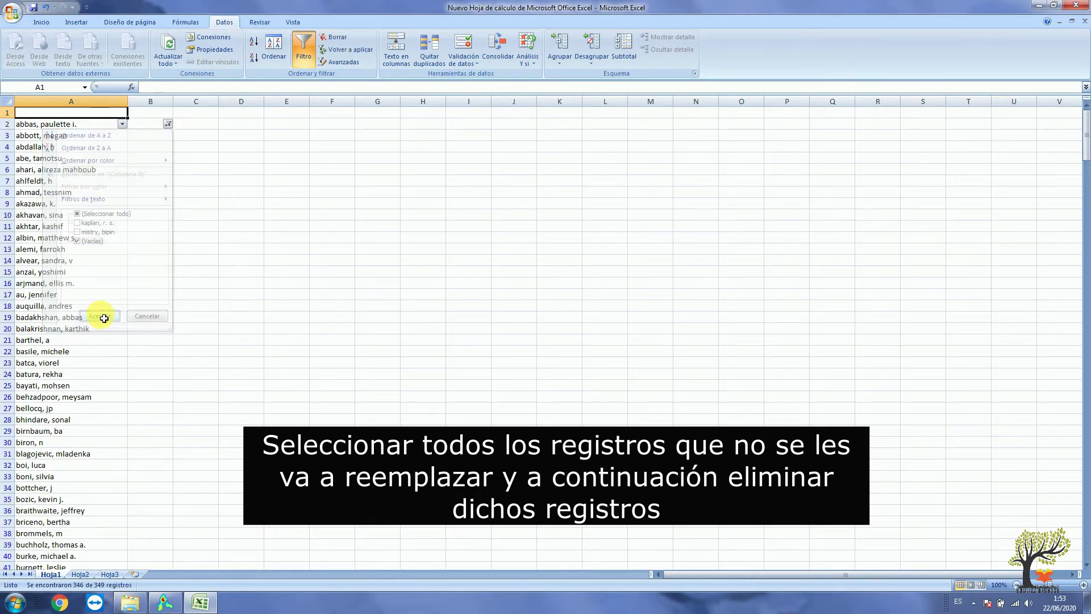
left_click(7, 136)
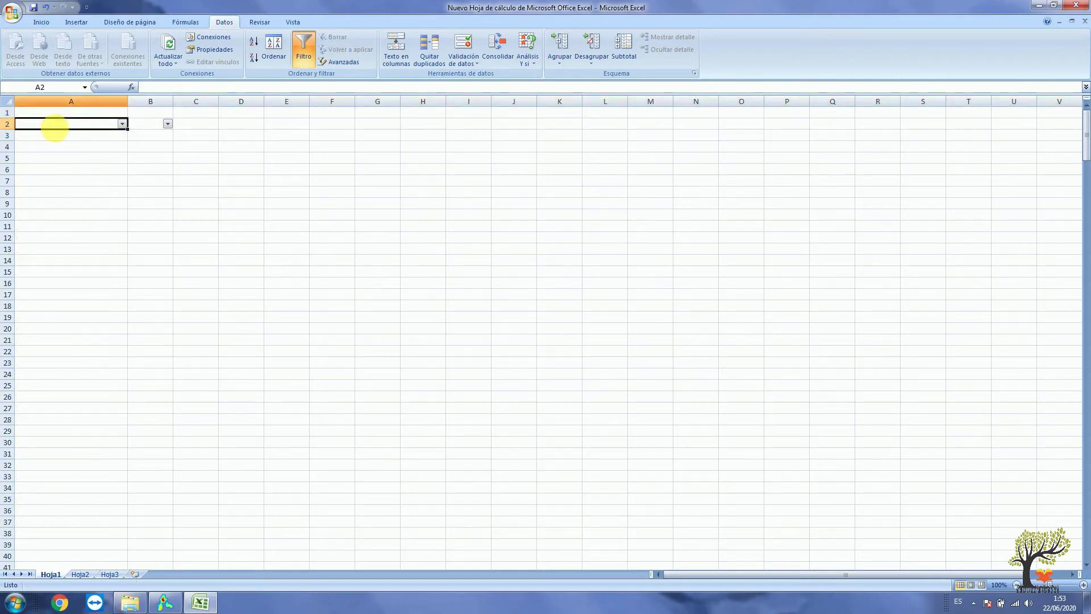
Delete the empty rows 1 to 138 above the first author with a replacement.
scroll(40, 169, "down", 20)
scroll(41, 169, "down", 4)
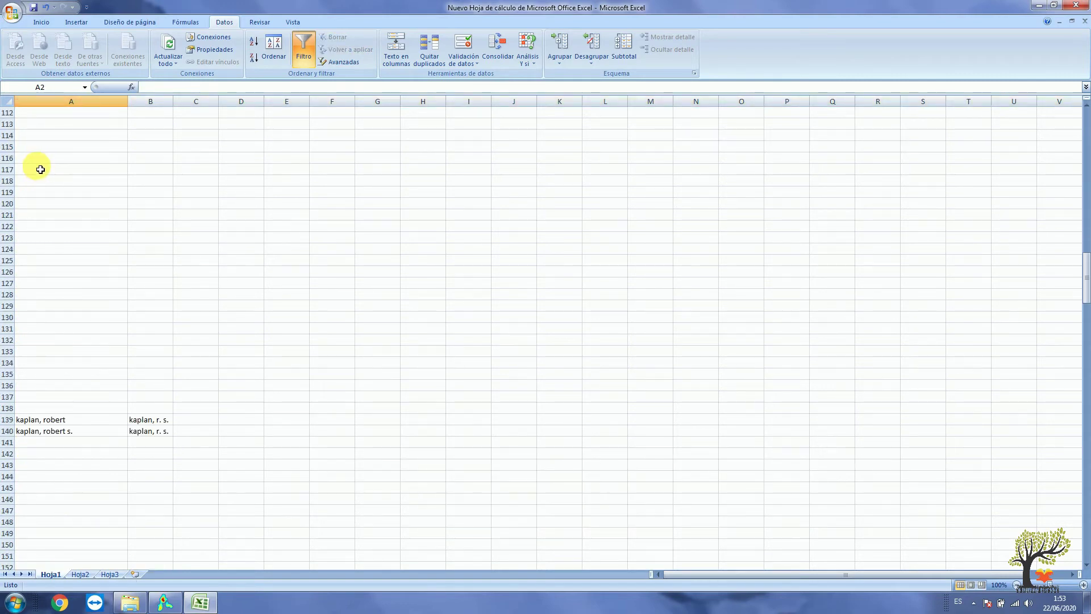
left_click_drag(8, 408, 8, 408)
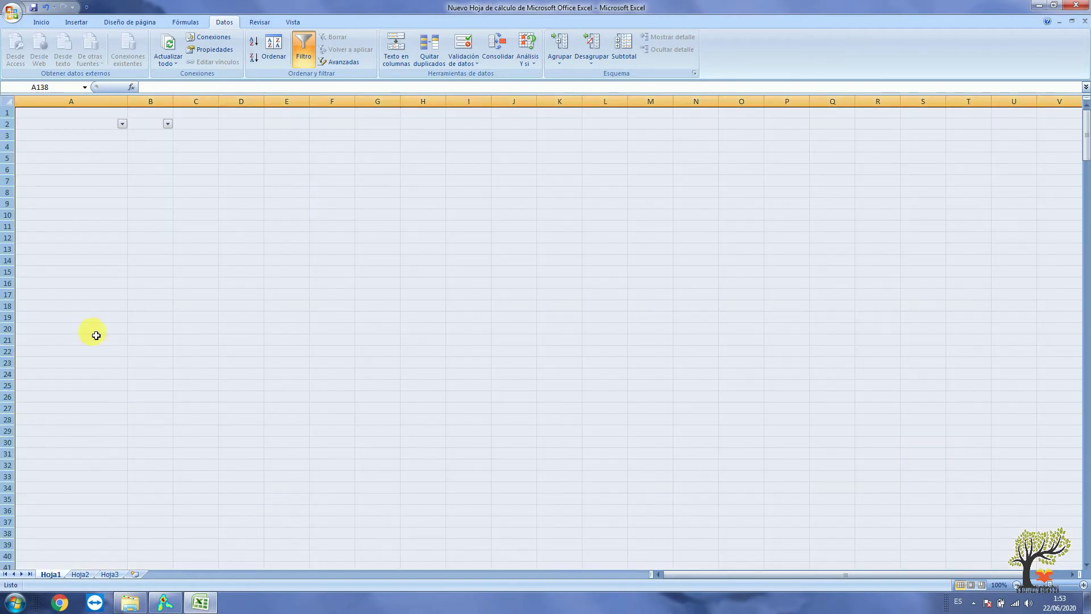
right_click(8, 318)
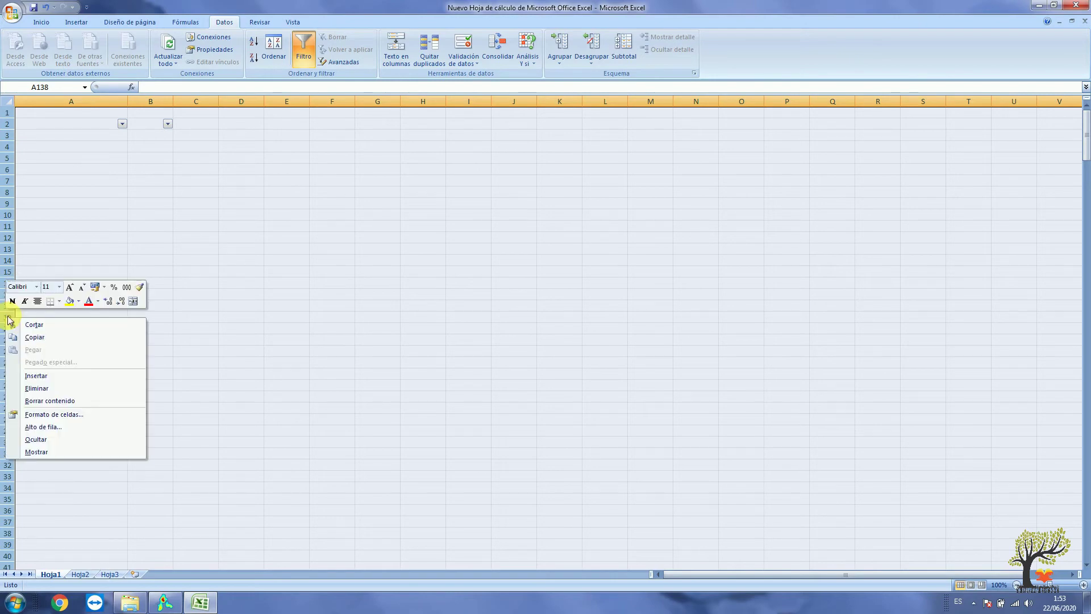
key("ctrl+shift+l")
left_click(44, 242)
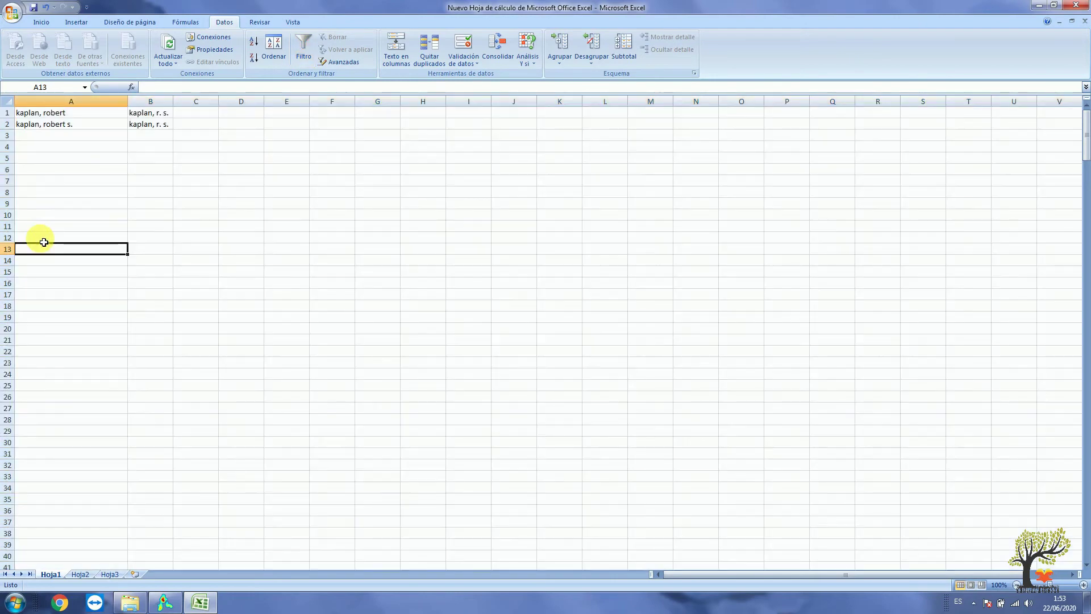
Delete the empty rows 3 to 64 between the second and third replacement pairs.
key("ctrl+Down")
key("Up")
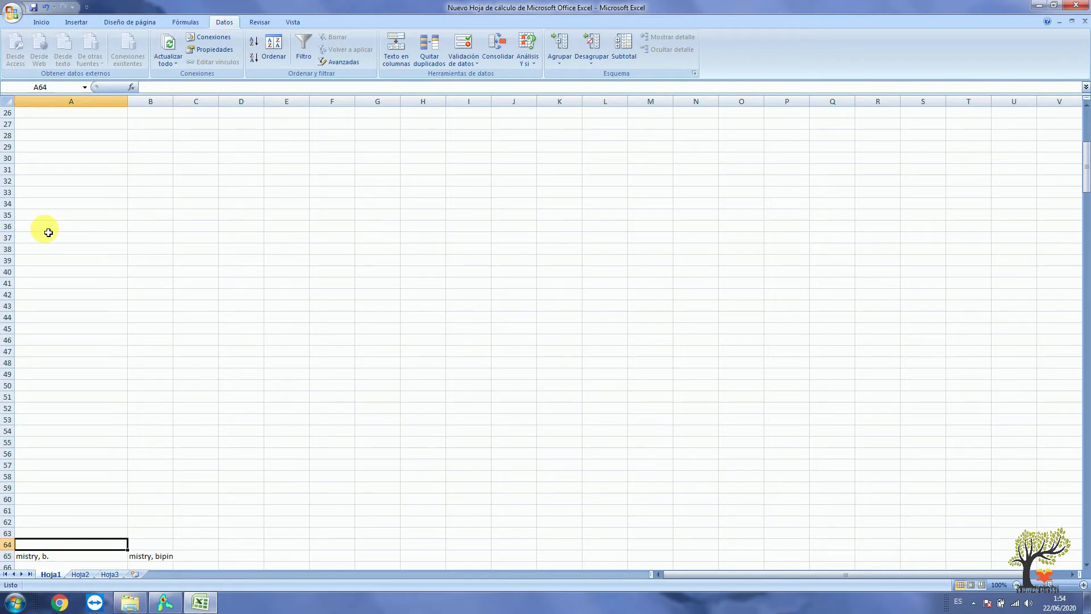
left_click(12, 544)
key("ctrl+shift+Up")
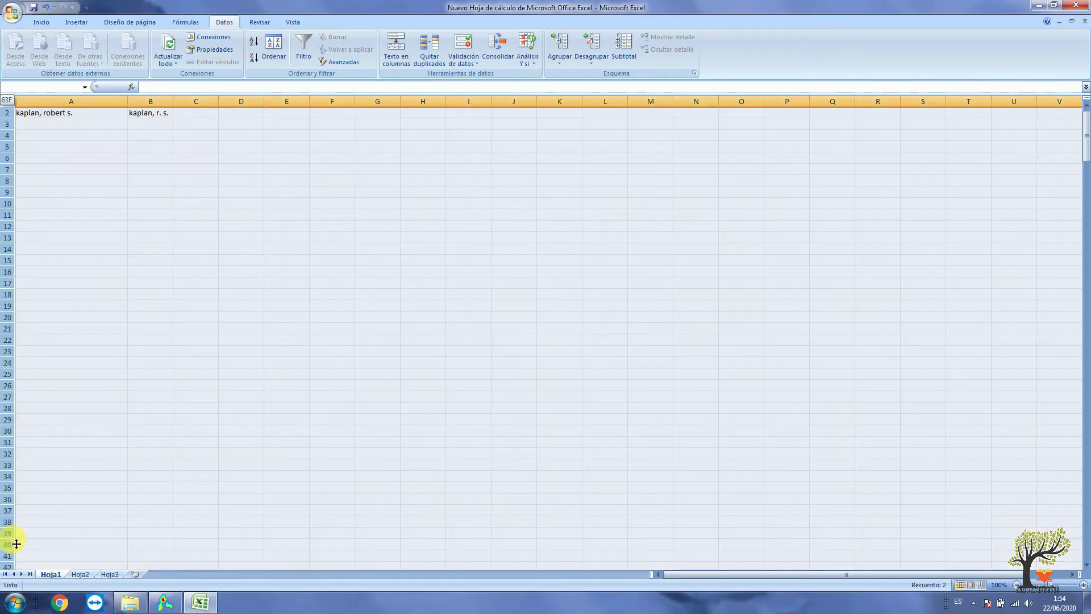
key("shift+Down")
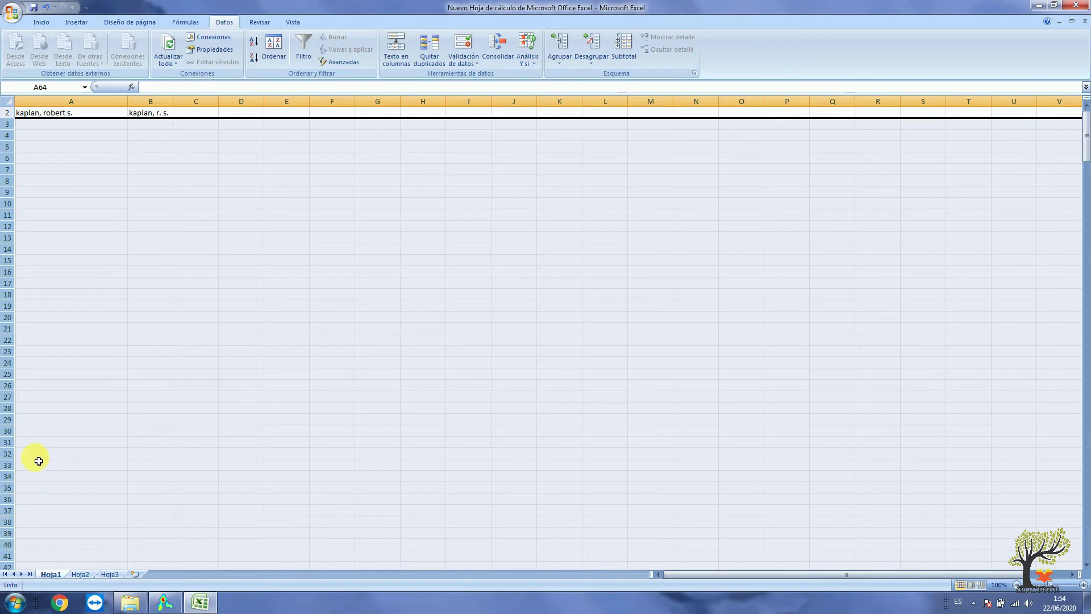
right_click(11, 458)
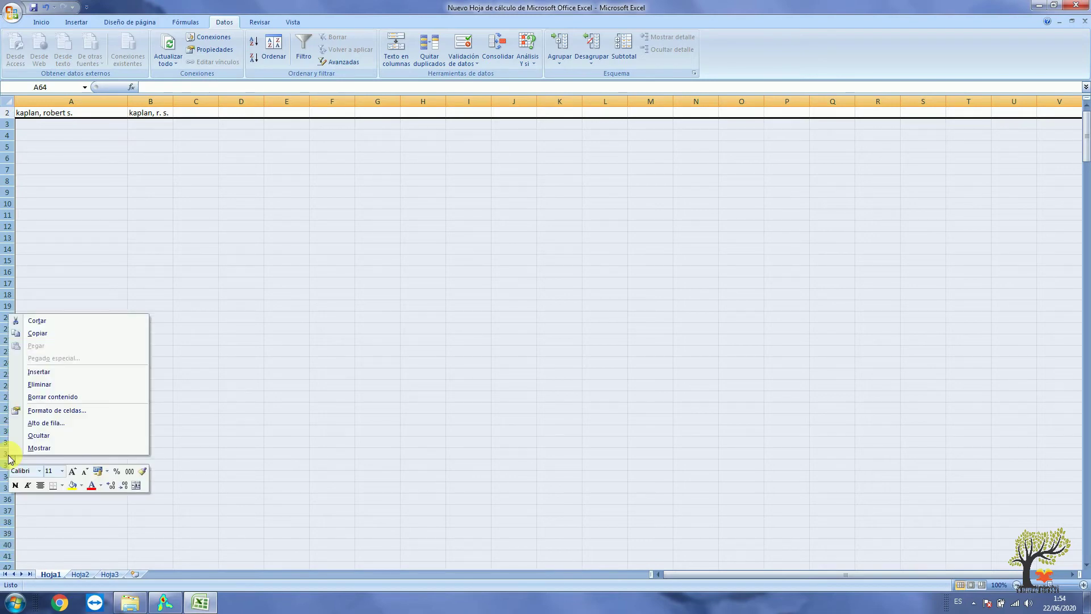
left_click(39, 384)
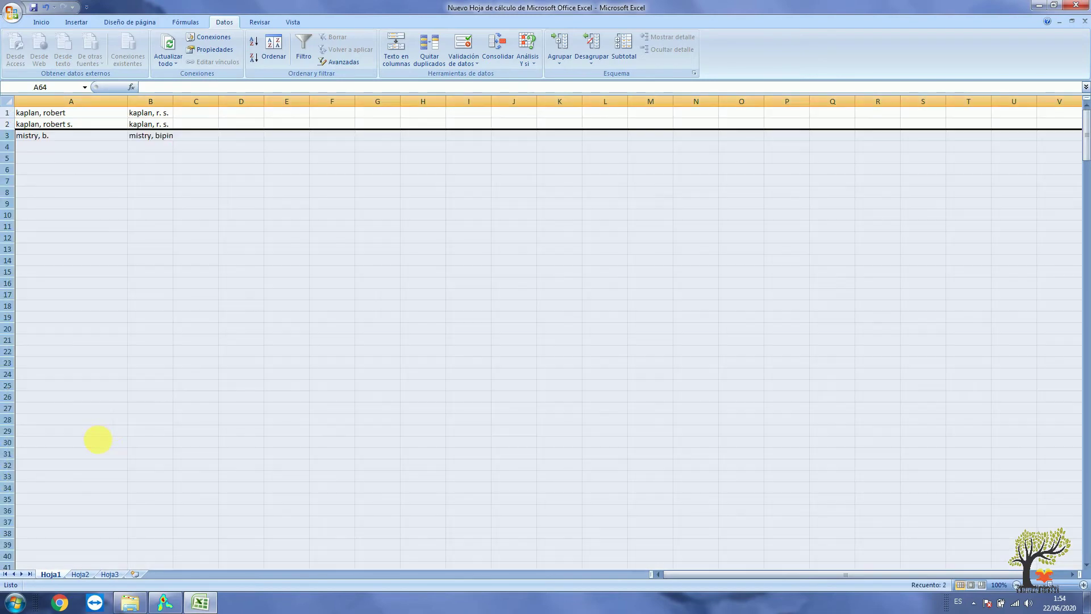
Review the variants in A1:A3 against their replacement spellings in column B.
left_click(62, 115)
left_click(139, 114)
left_click(64, 115)
left_click_drag(62, 132, 49, 113)
left_click(73, 111)
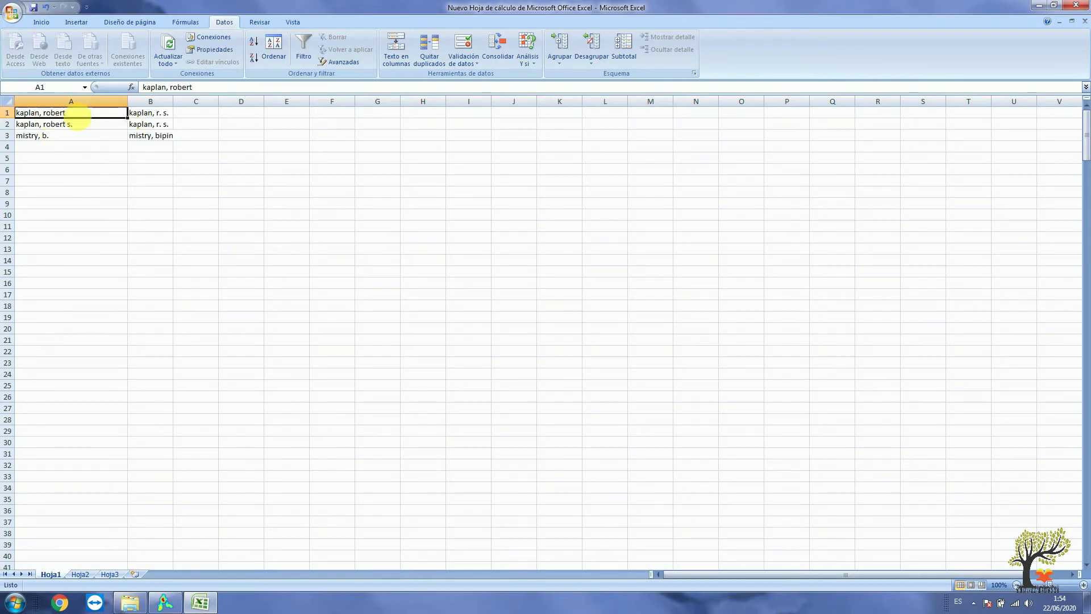
left_click(138, 115)
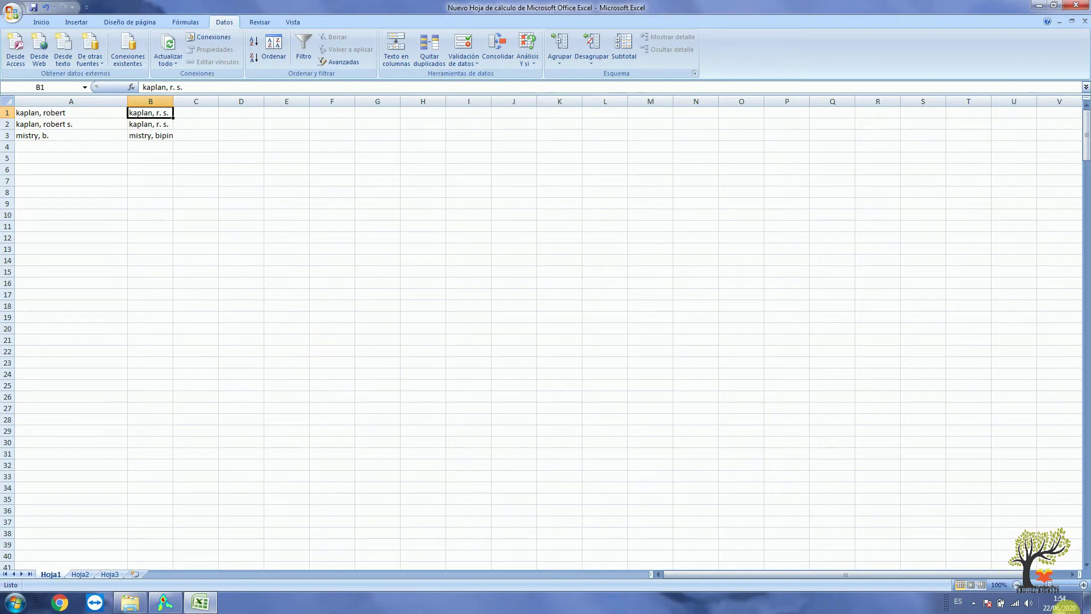
Create a new text document named authors-replace on the desktop and open it.
left_click(1085, 601)
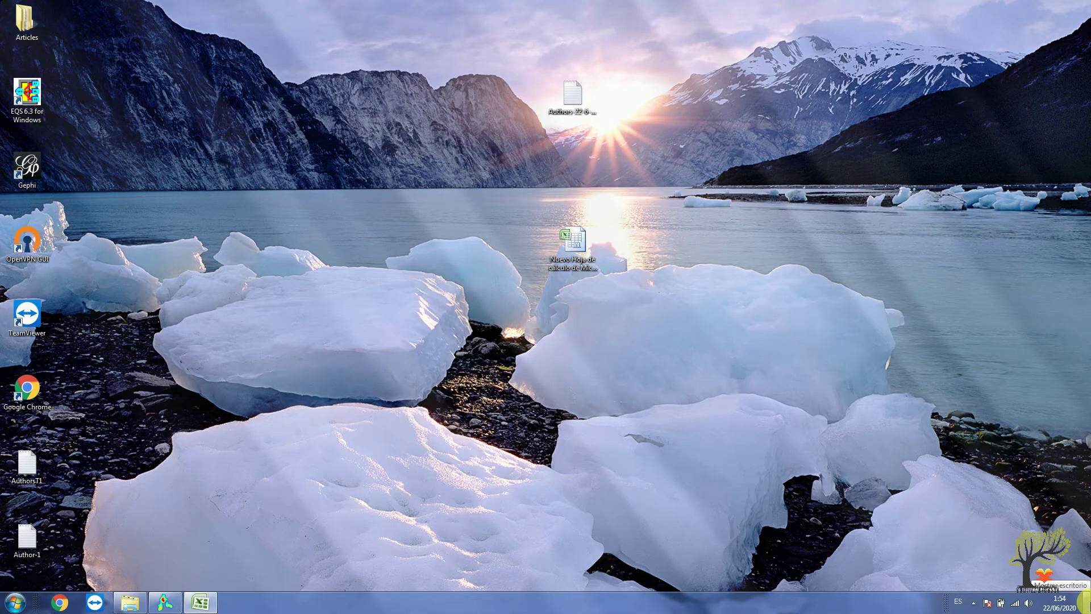
left_click(1086, 601)
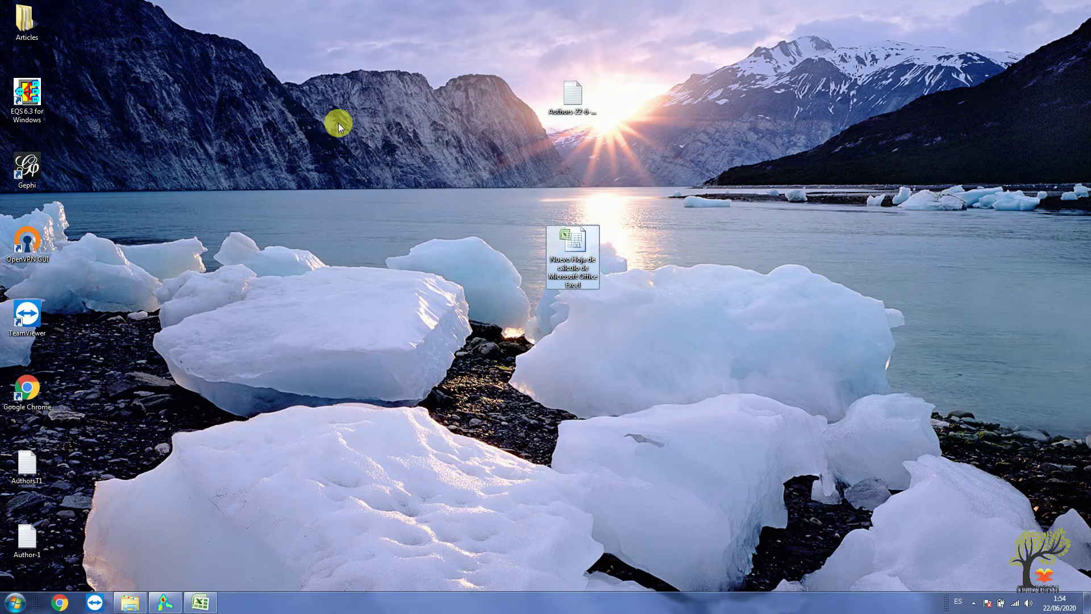
left_click(339, 124)
right_click(339, 123)
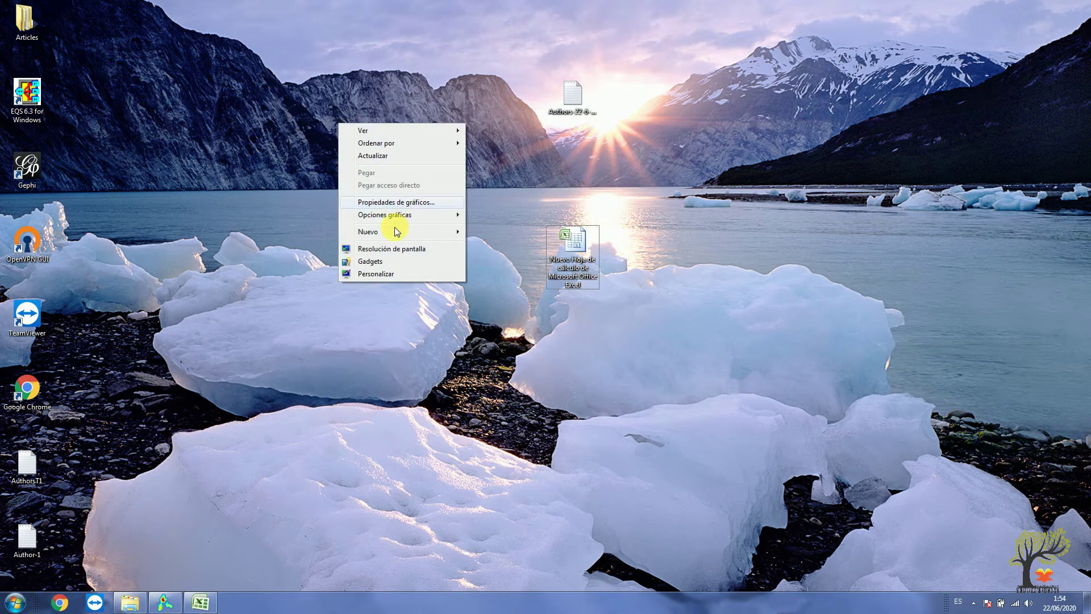
mouse_move(396, 231)
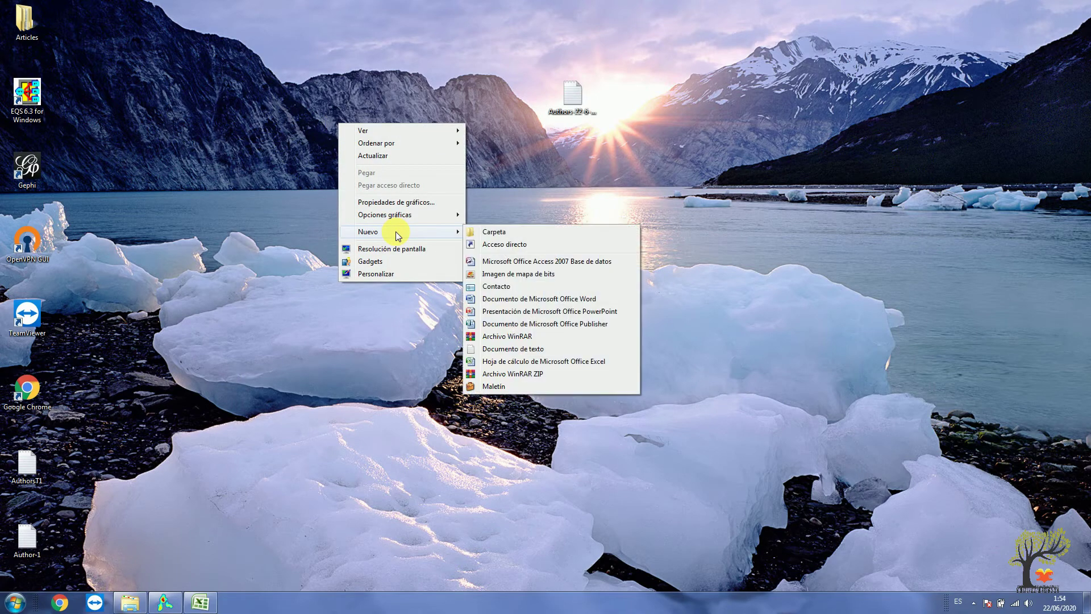
left_click(526, 348)
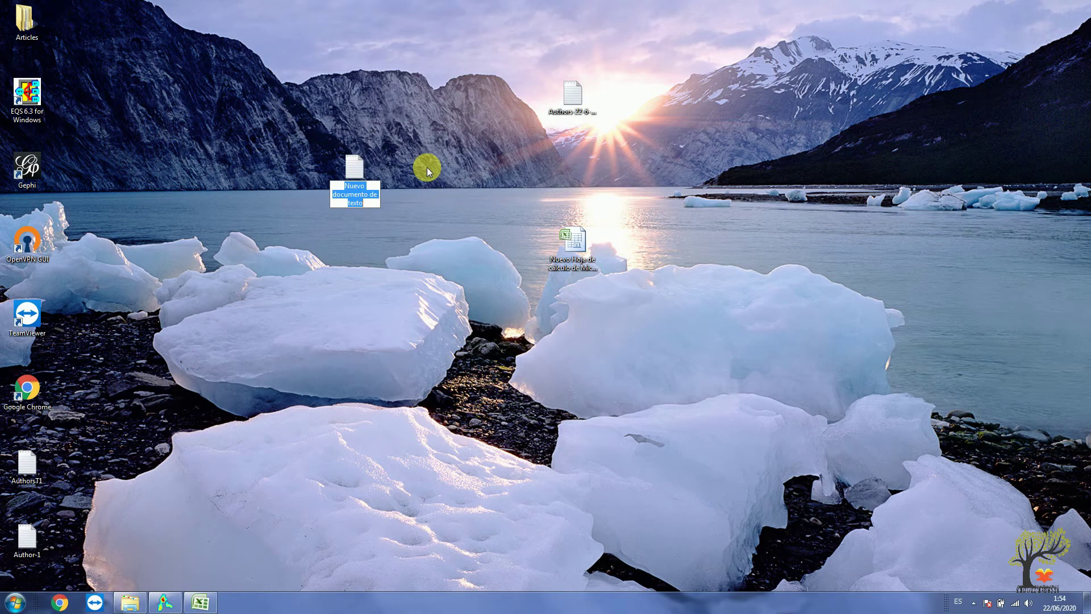
type("authors")
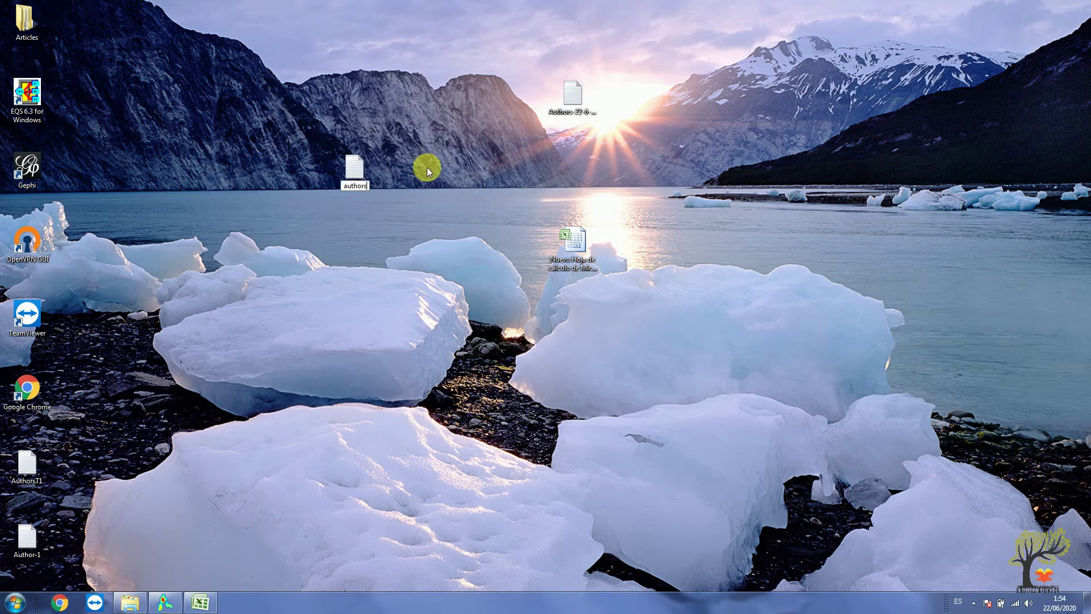
type("-replace")
key("Return")
key("Return")
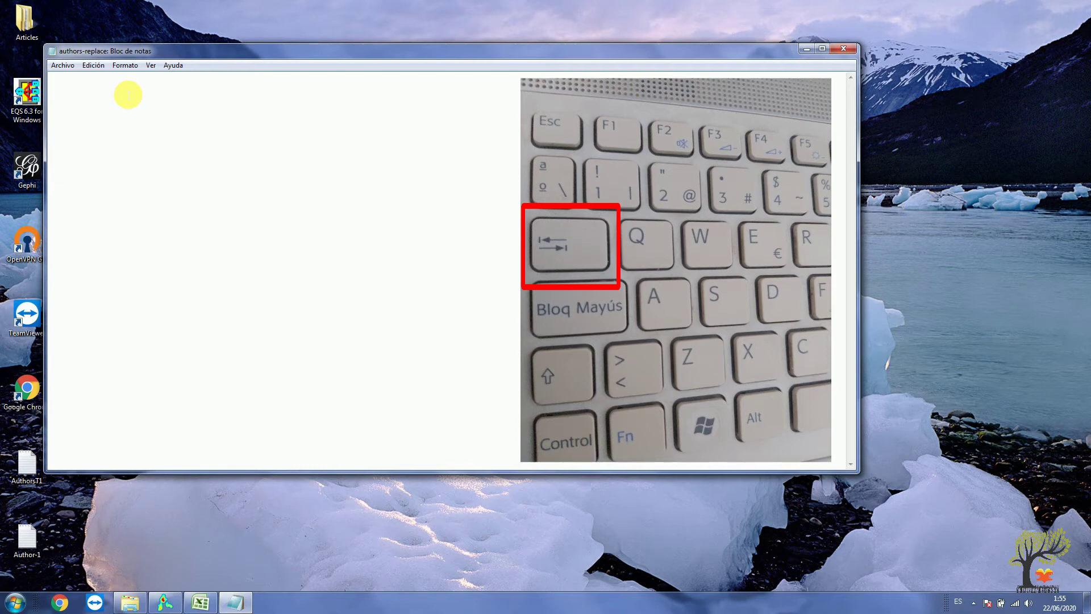
Enter the header line "label" and "replace by", each in double quotes and separated by a tab.
type("\"label")
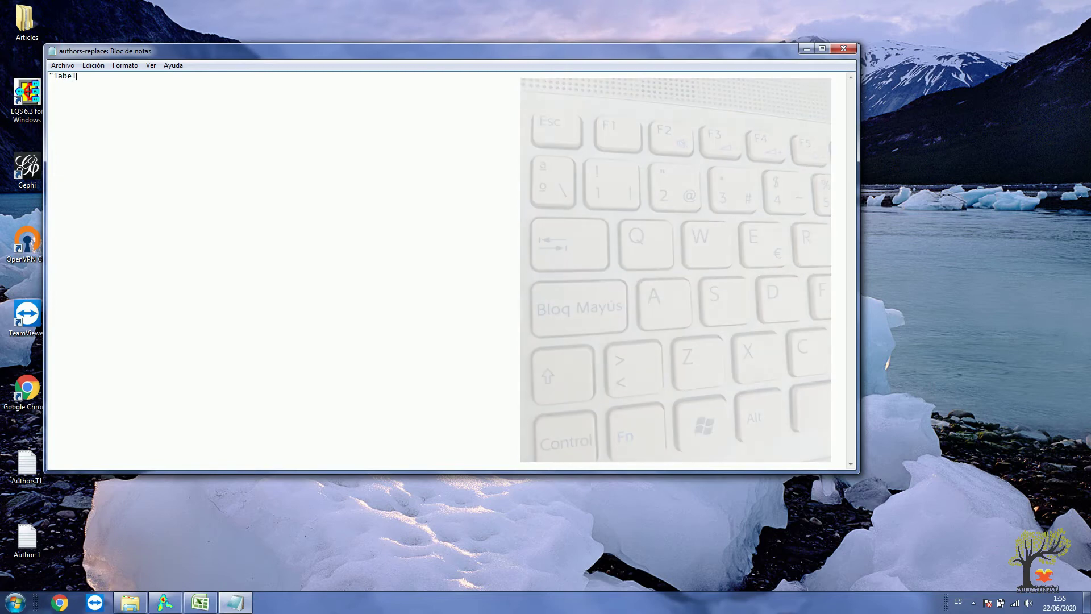
type("\"")
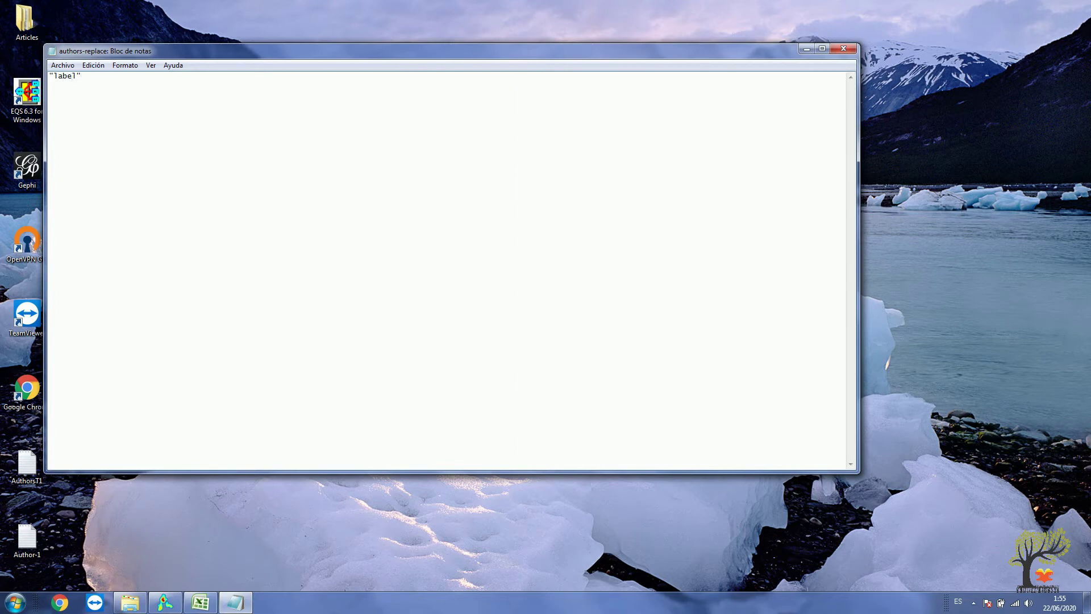
key("Tab")
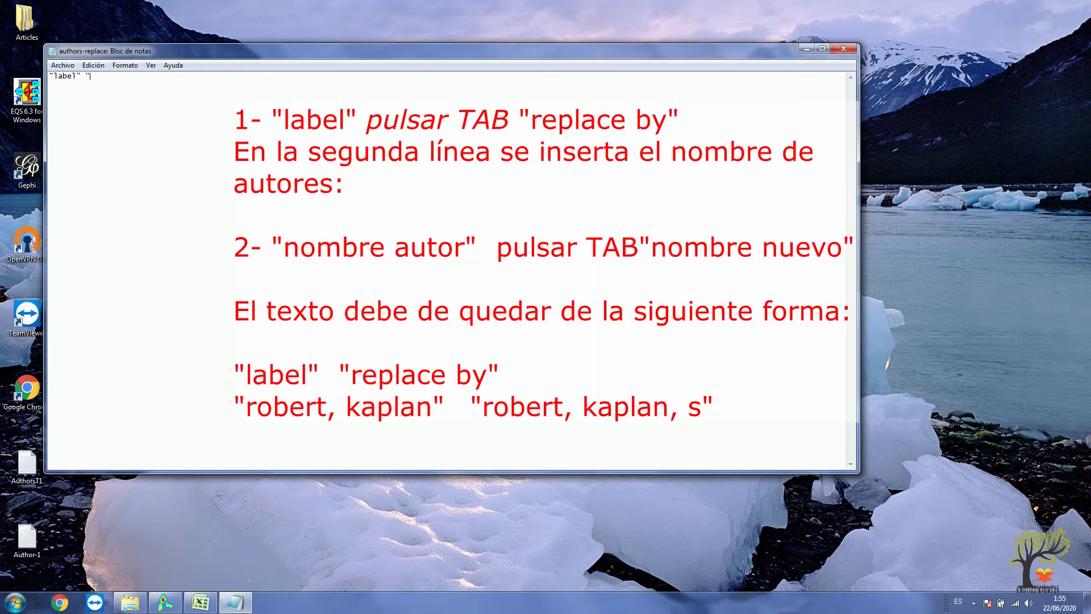
type("\"replace")
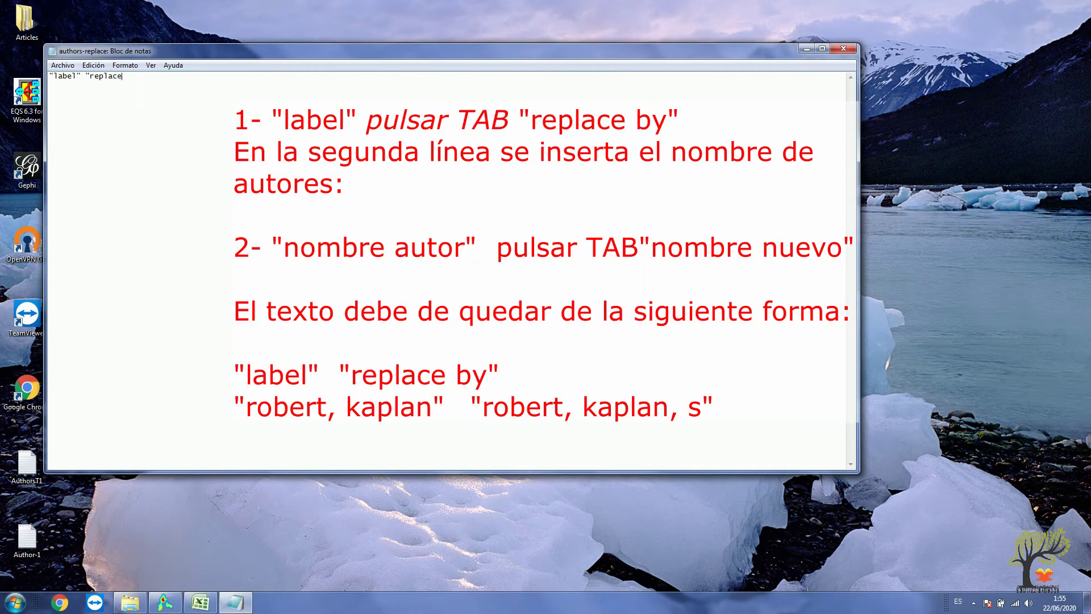
type(" by")
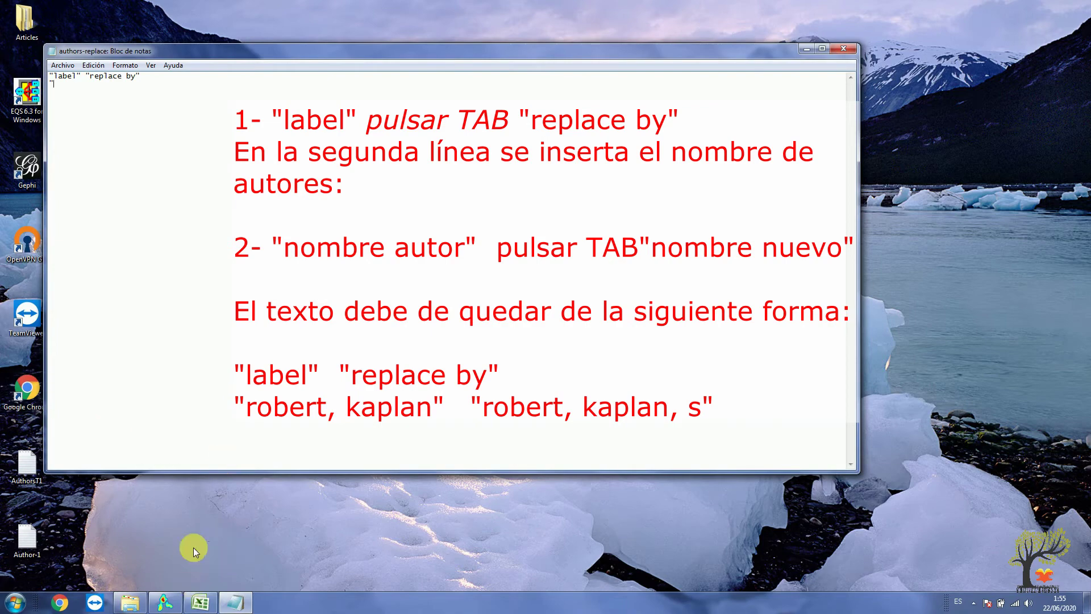
Copy the author variant from cell A1 of the Excel sheet into the text file's second line, enclosed in double quotes.
left_click(206, 565)
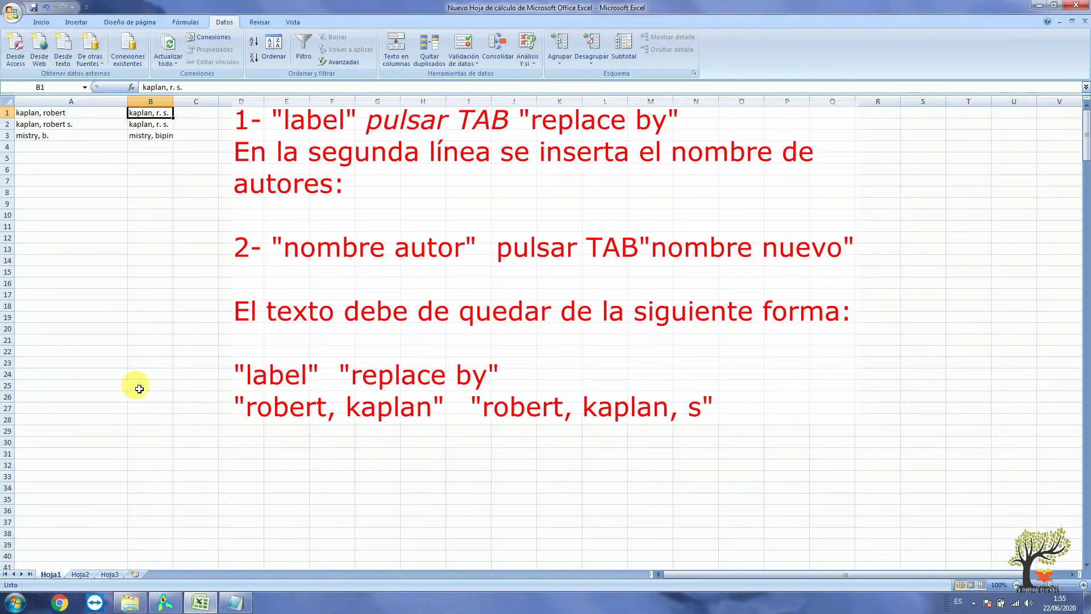
left_click(41, 112)
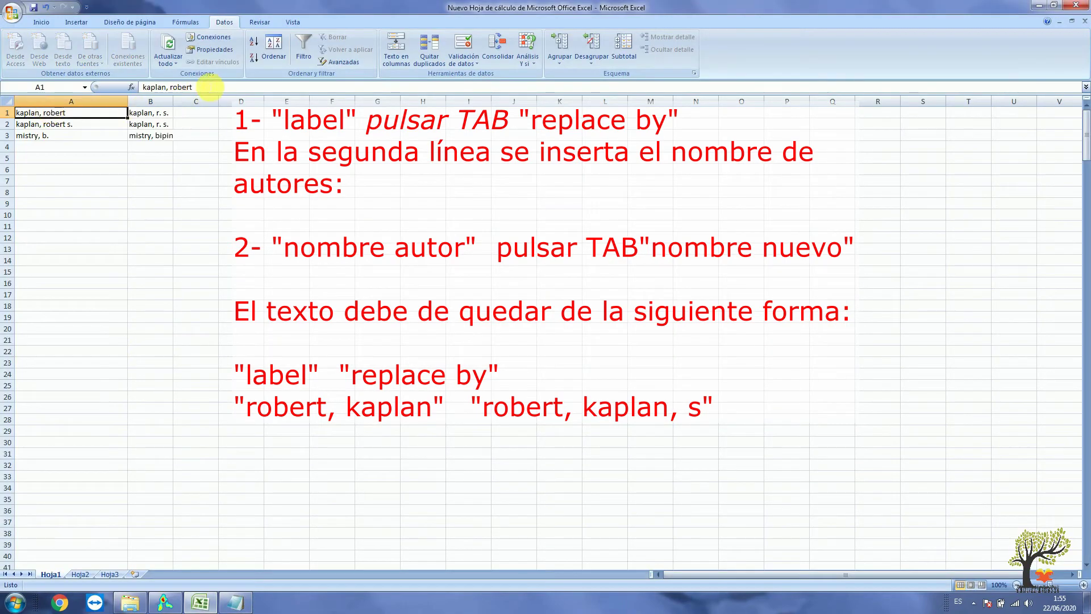
left_click_drag(210, 87, 87, 85)
key("ctrl+c")
left_click(97, 141)
left_click(65, 114)
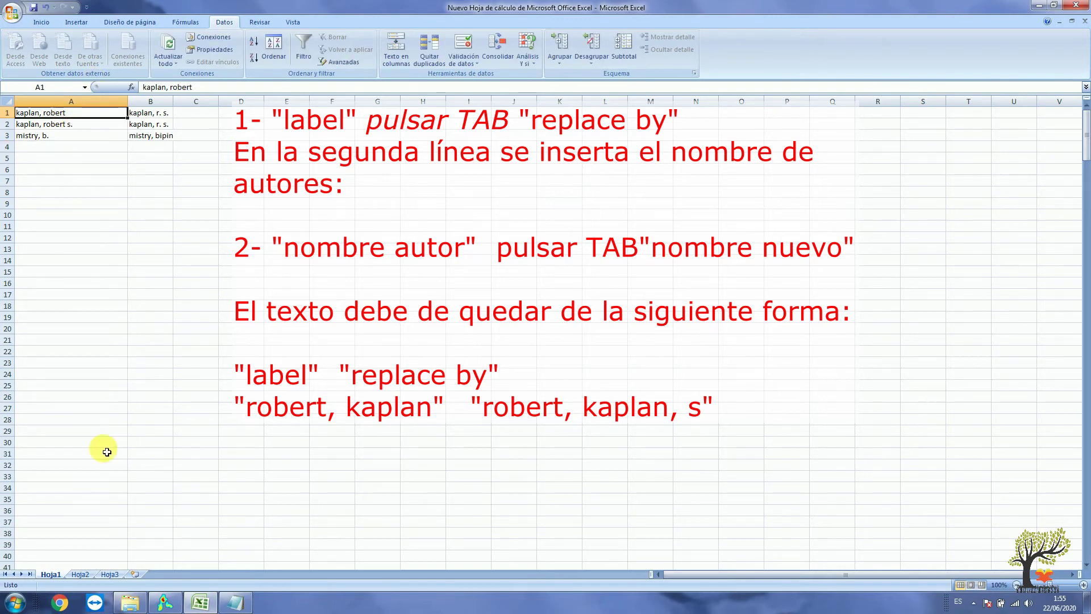
left_click(234, 602)
key("ctrl+v")
type("\"")
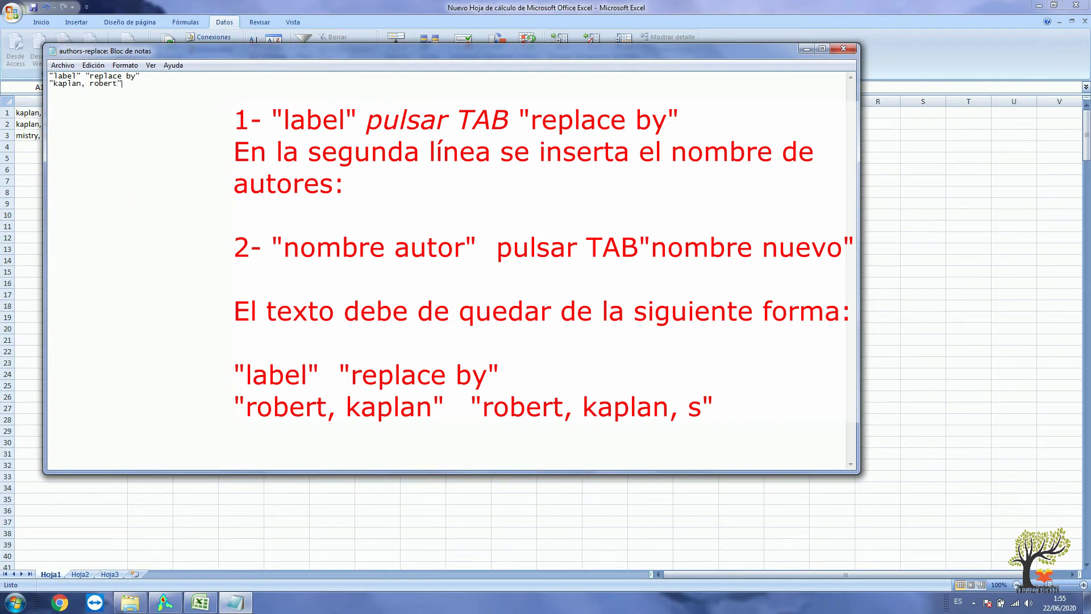